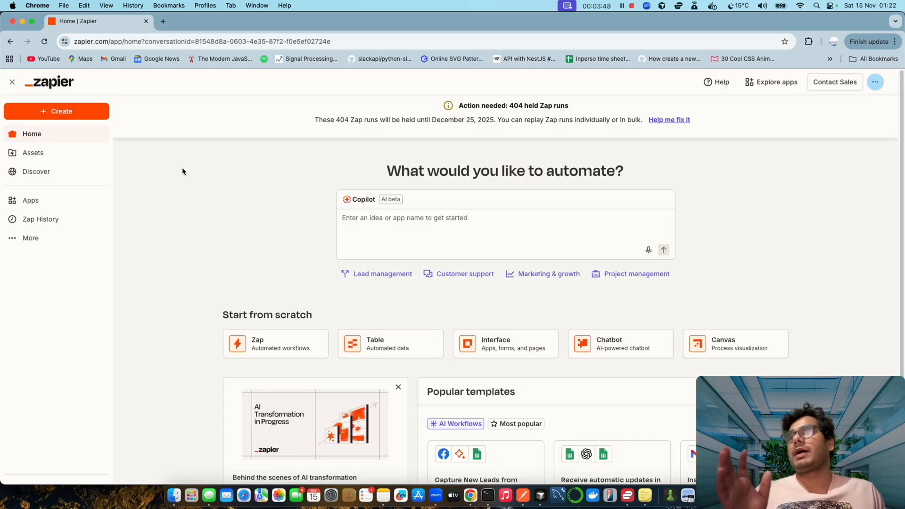
# - Browse the Copilot suggested prompts for lead management
pyautogui.scroll(-3, 320, 212)
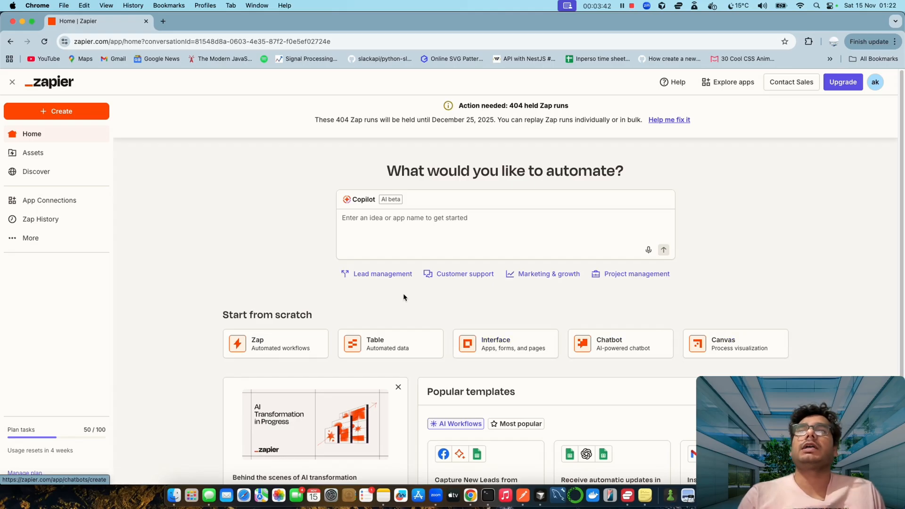
pyautogui.scroll(-3, 403, 293)
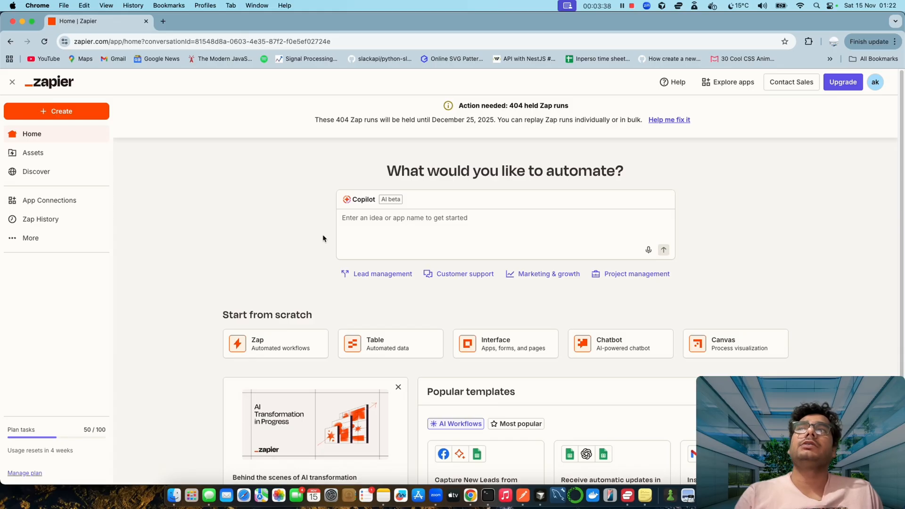
pyautogui.click(367, 222)
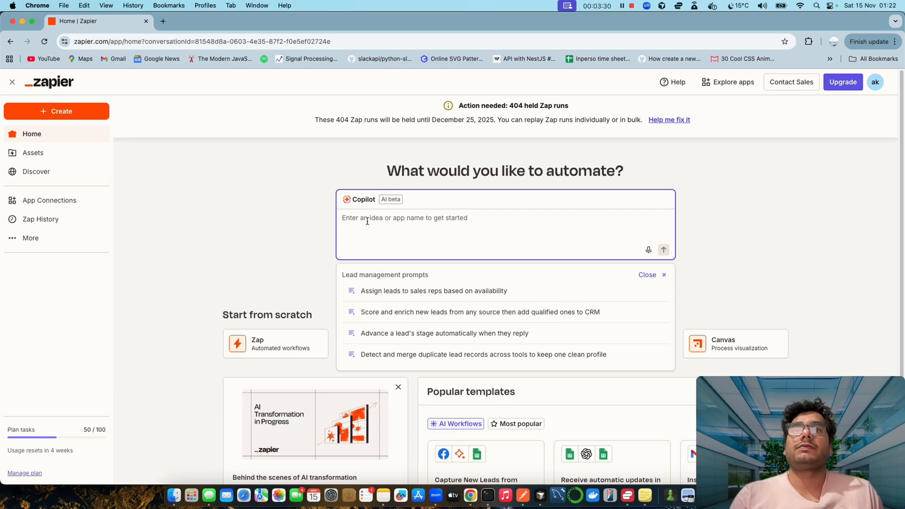
pyautogui.scroll(-1, 374, 186)
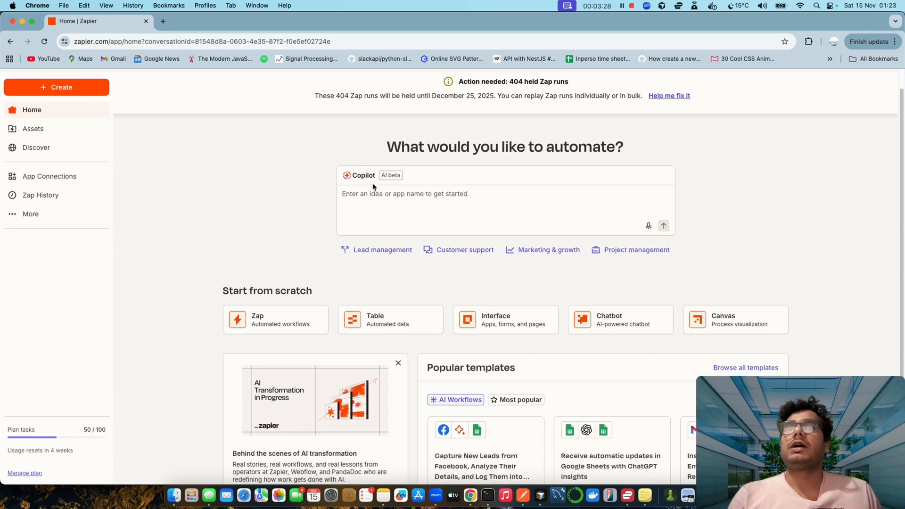
pyautogui.scroll(1, 373, 187)
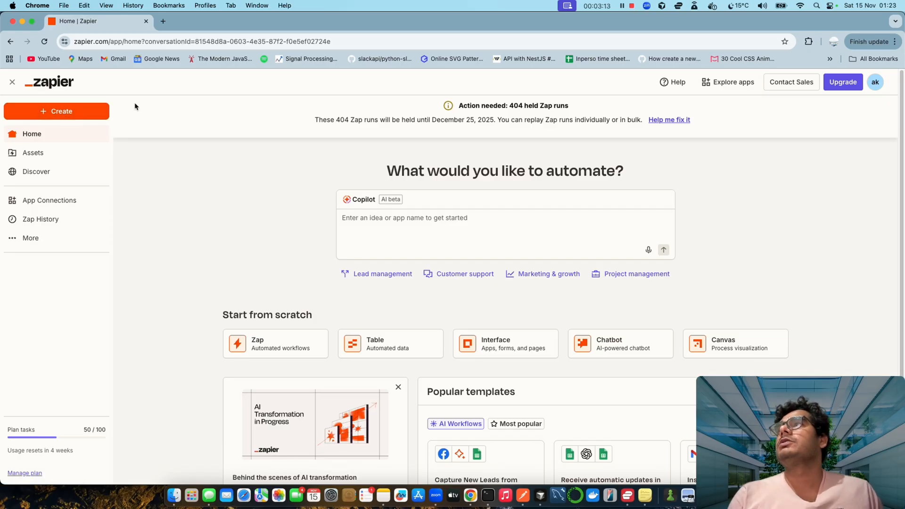
# - Create a new Zap from the Create menu and open the trigger app chooser
pyautogui.click(80, 112)
pyautogui.click(68, 139)
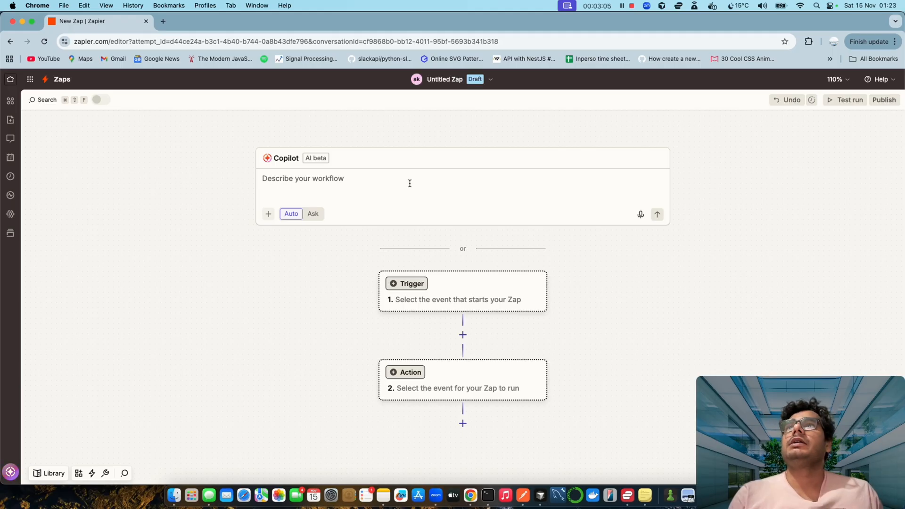
pyautogui.click(329, 181)
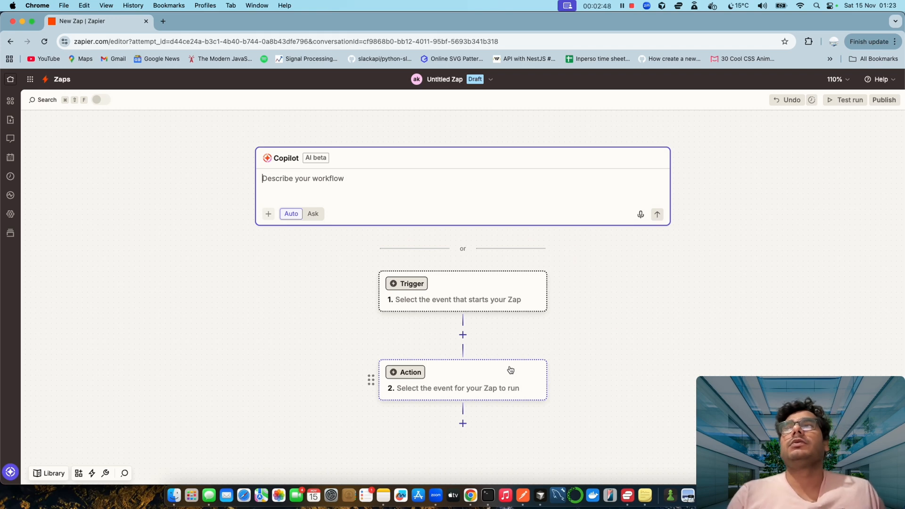
pyautogui.click(510, 284)
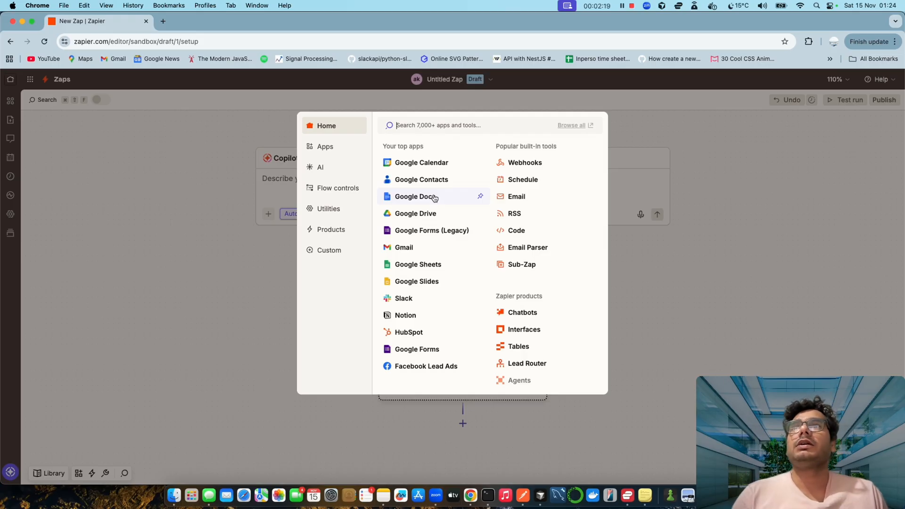
# - Set the trigger to Google Forms (Legacy) with the New Response in Spreadsheet event
pyautogui.click(438, 231)
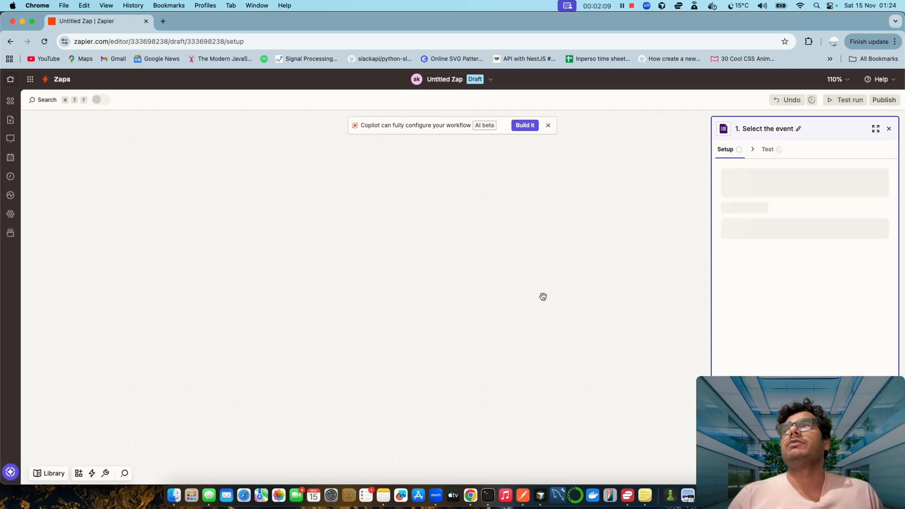
pyautogui.click(782, 227)
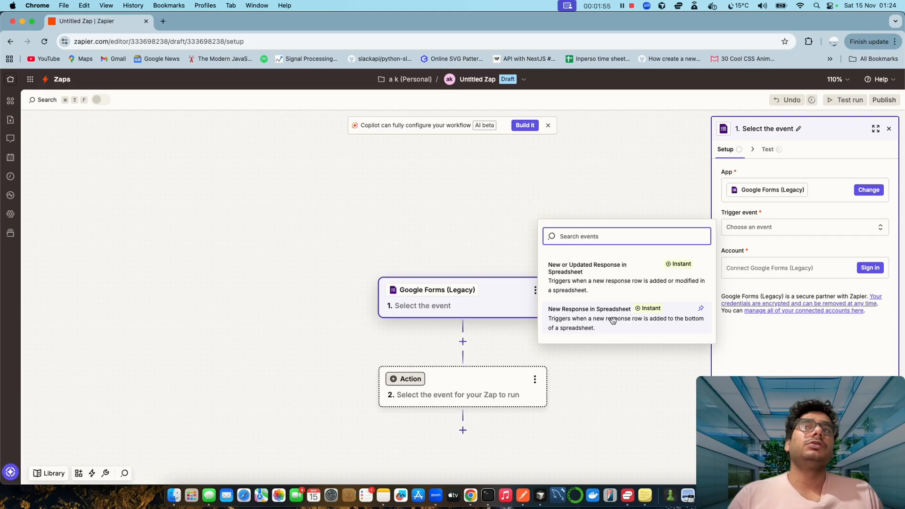
pyautogui.click(615, 324)
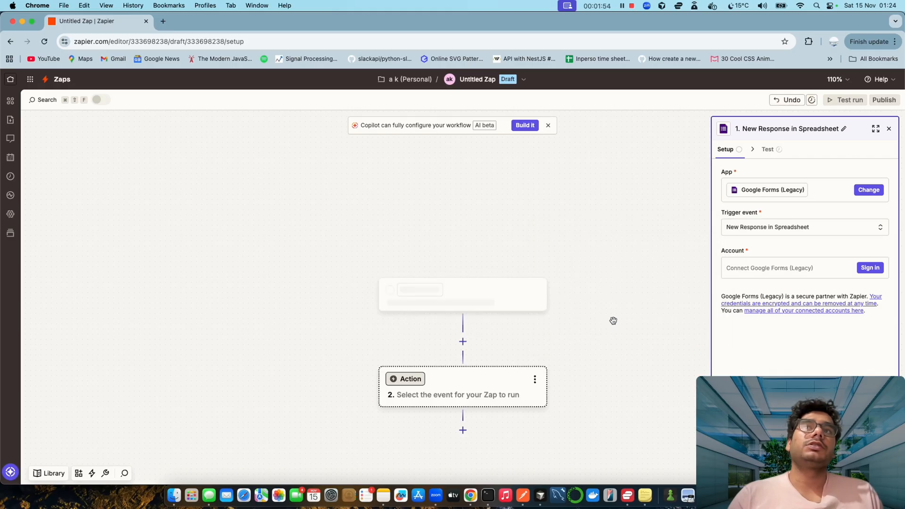
# - Sign in and reconnect the expired Google Forms account for the trigger
pyautogui.click(871, 267)
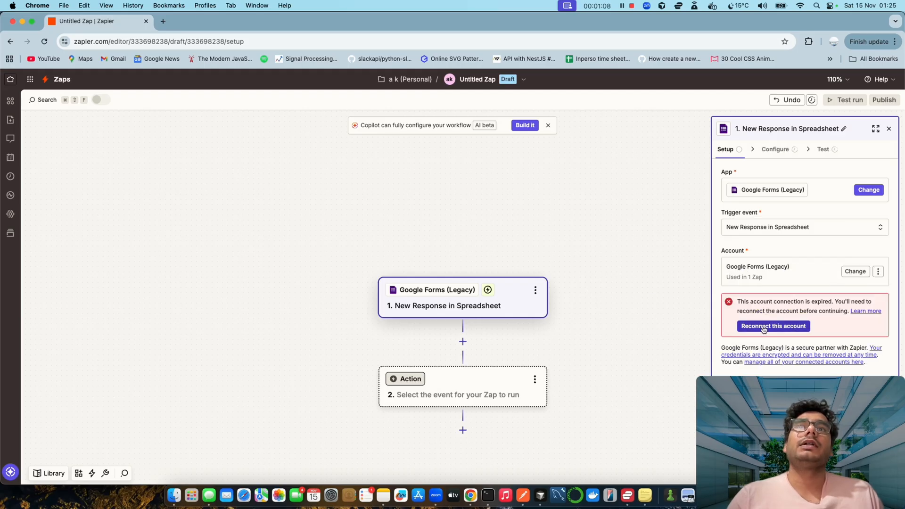
pyautogui.click(765, 326)
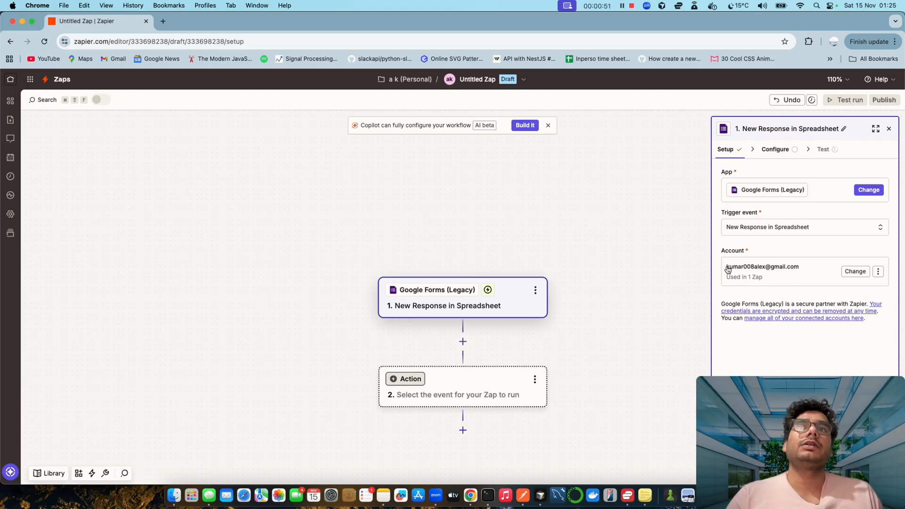
pyautogui.moveTo(728, 268); pyautogui.dragTo(805, 270)
pyautogui.click(786, 257)
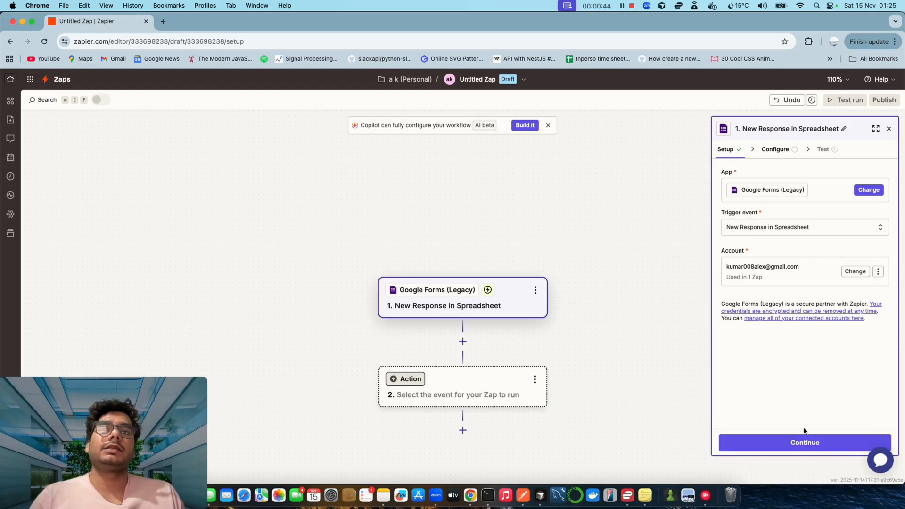
# - Continue to trigger configuration, load more spreadsheets in the list, and open a new browser tab
pyautogui.click(798, 445)
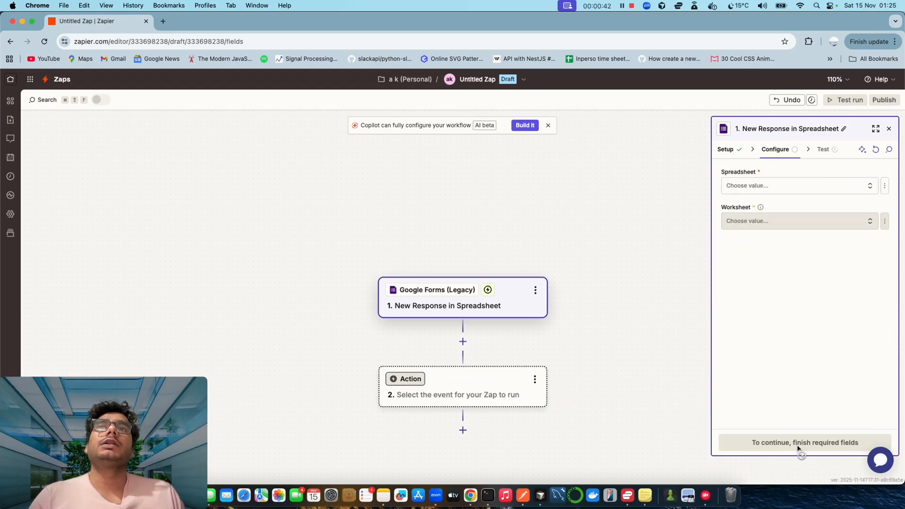
pyautogui.click(760, 187)
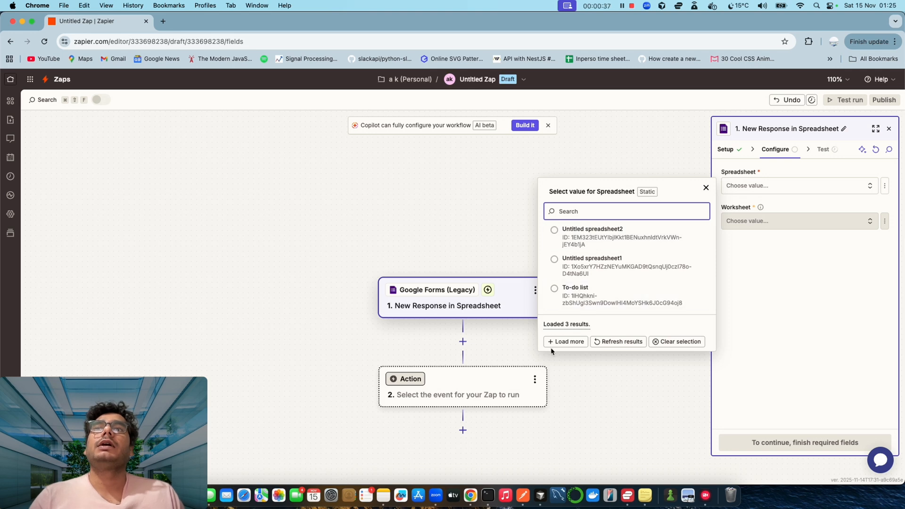
pyautogui.click(559, 341)
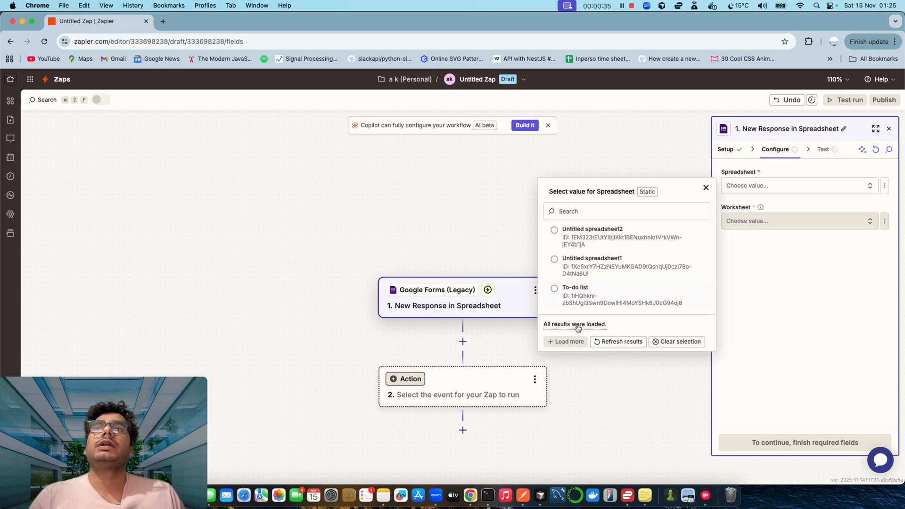
pyautogui.click(163, 21)
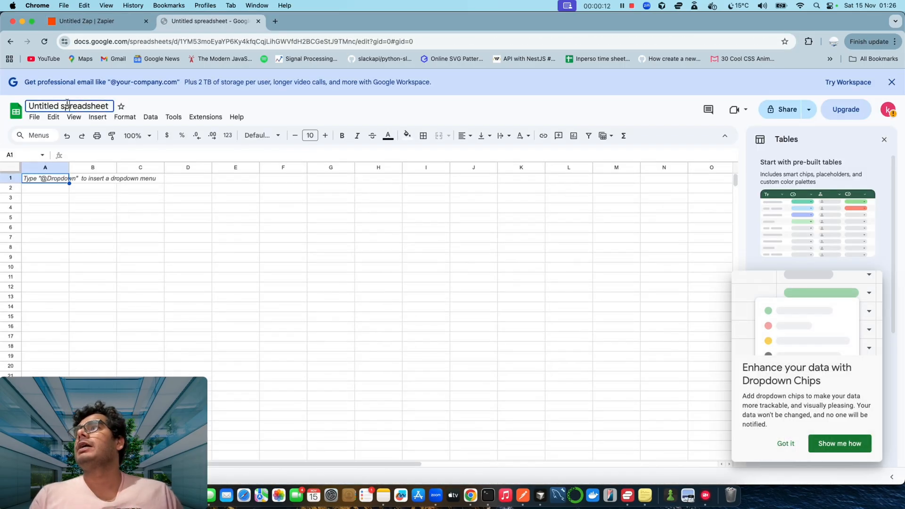
# - Rename the untitled Google Sheet to 'Zapier Events'
pyautogui.click(67, 102)
pyautogui.write('Zapier Even')
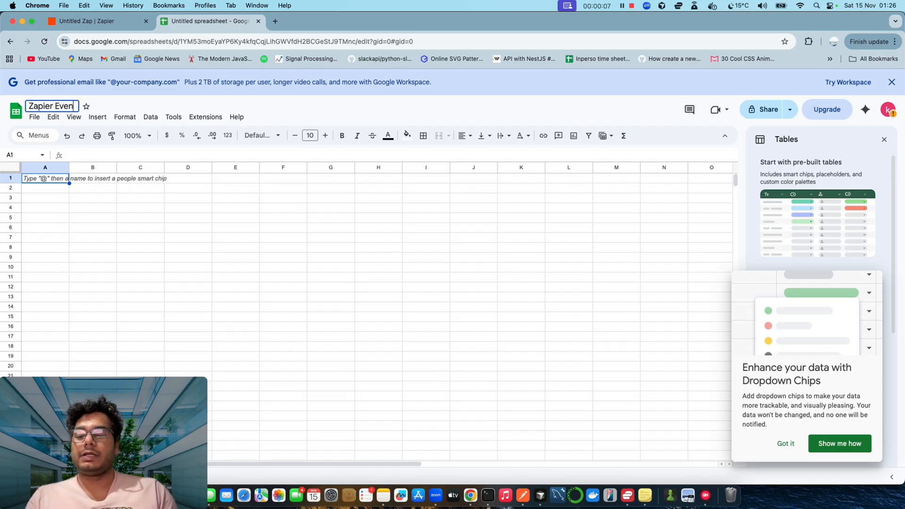
pyautogui.write('ts')
pyautogui.press('Return')
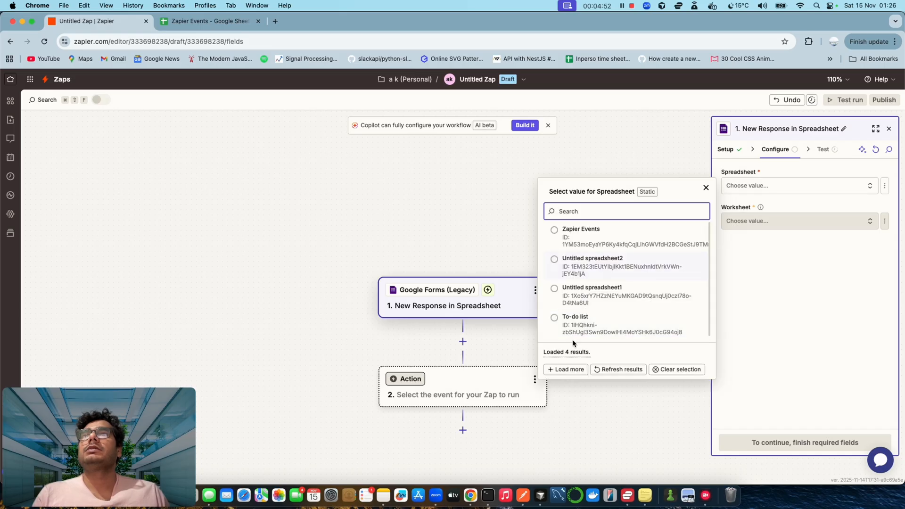
# - Point the trigger at the Zapier Events spreadsheet, worksheet Sheet1, and continue
pyautogui.click(576, 235)
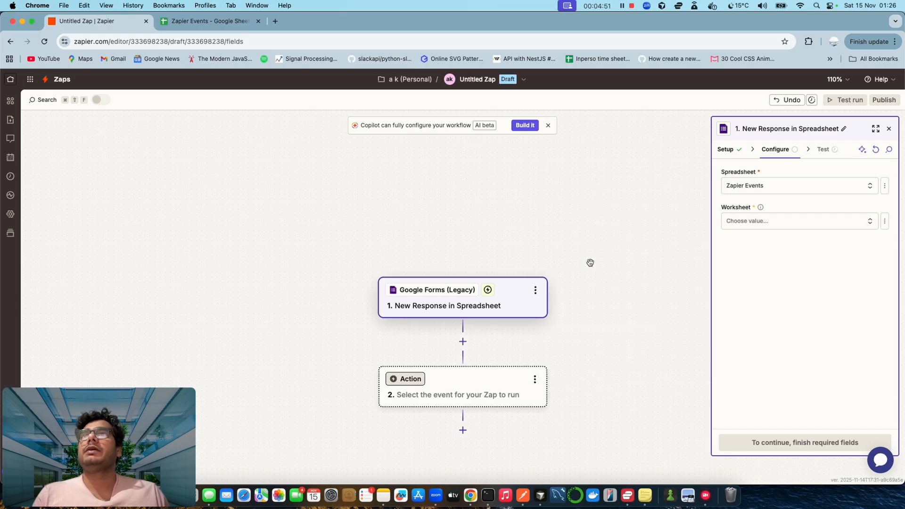
pyautogui.click(770, 218)
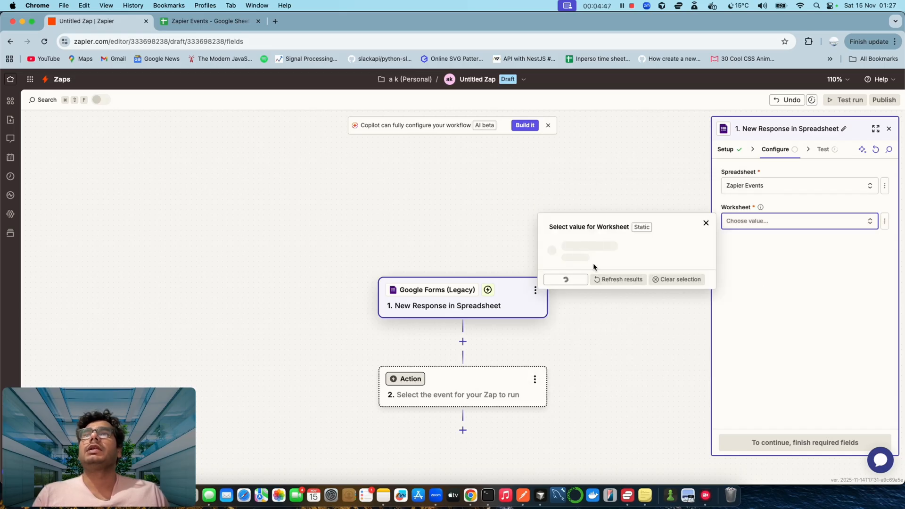
pyautogui.click(585, 248)
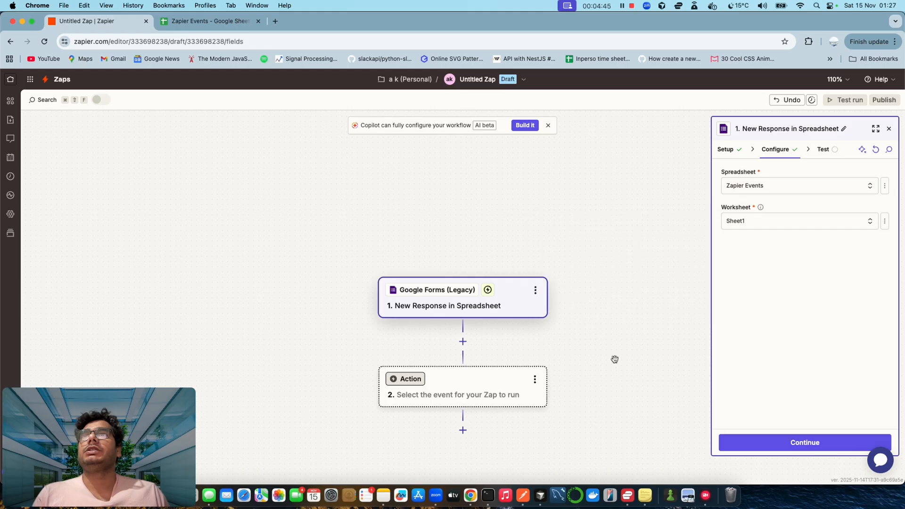
pyautogui.click(783, 441)
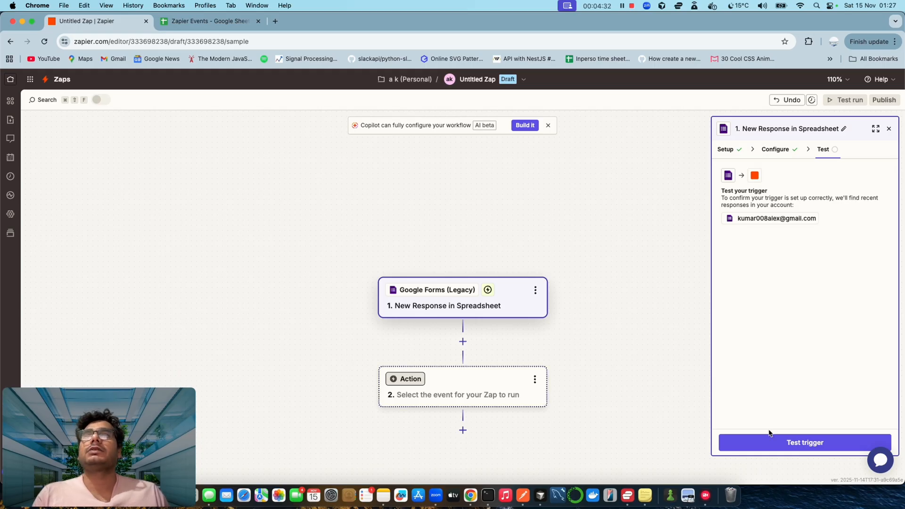
# - Test the trigger twice, getting the missing-headers error, and return to the spreadsheet
pyautogui.click(795, 446)
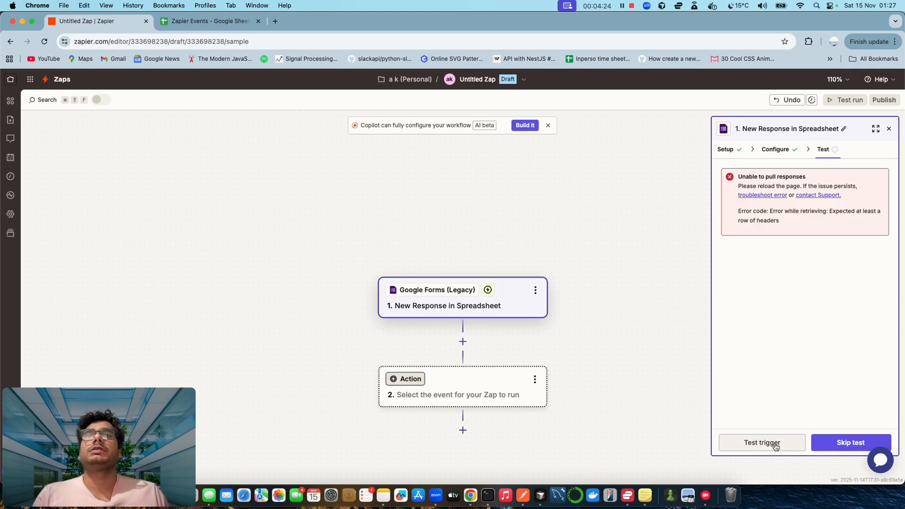
pyautogui.click(776, 444)
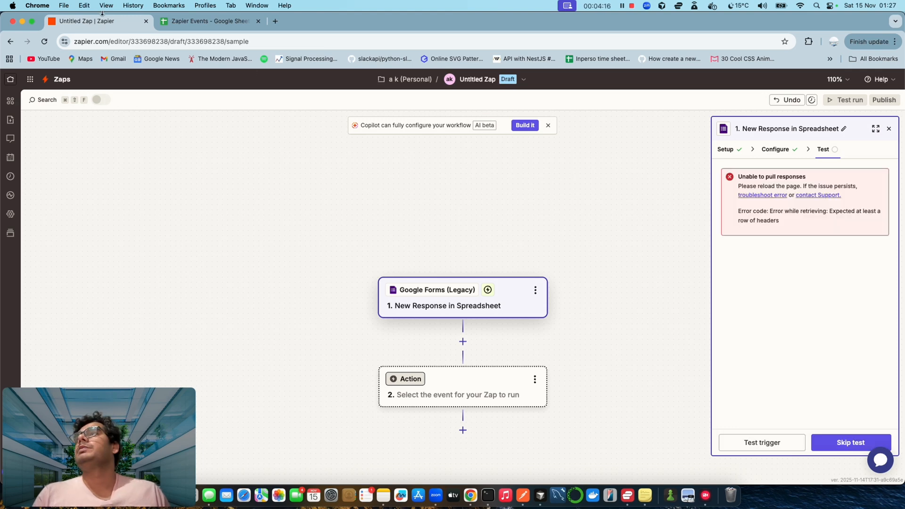
pyautogui.click(202, 21)
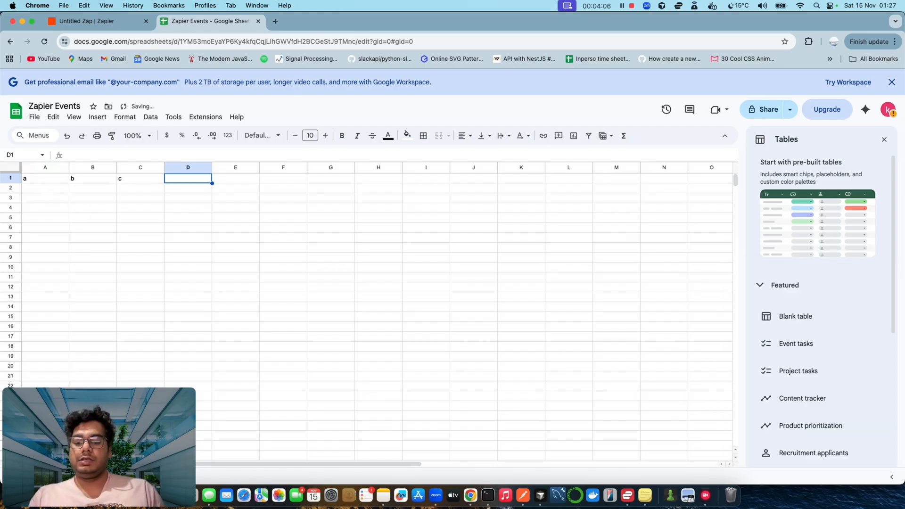
# - Add header 'd' in D1 and fill A2–D2 with sample text in Zapier Events
pyautogui.write('d')
pyautogui.press('Return')
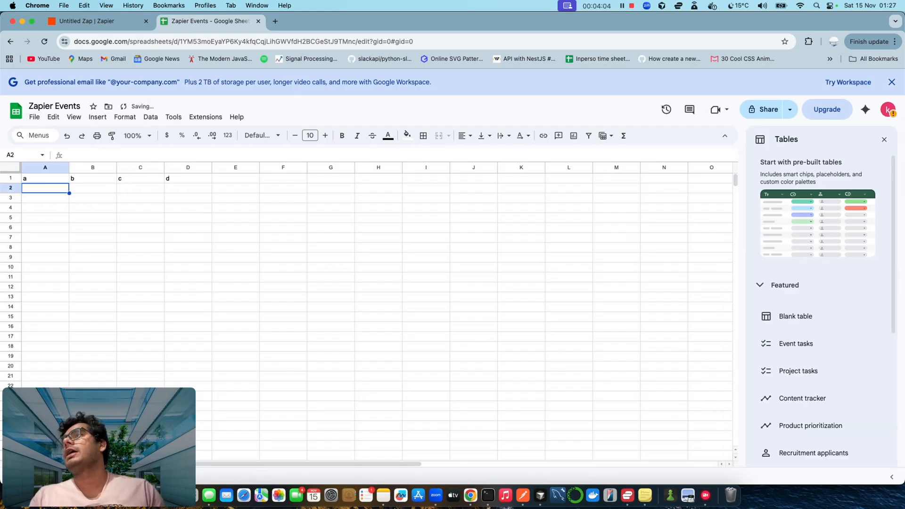
pyautogui.write('djfgvghdv')
pyautogui.press('Tab')
pyautogui.write('hcgvgdhvch')
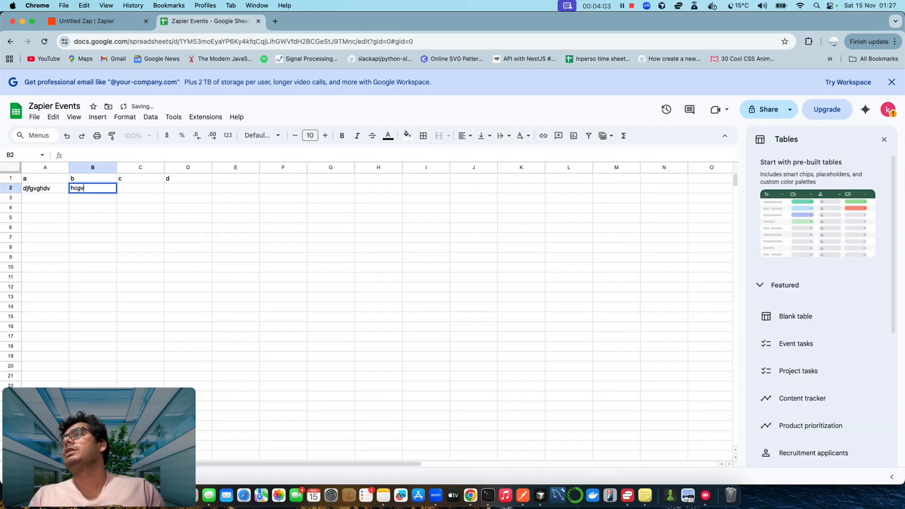
pyautogui.press('Tab')
pyautogui.write('hgvdhgcvdsh')
pyautogui.press('Tab')
pyautogui.write('hgvghdc')
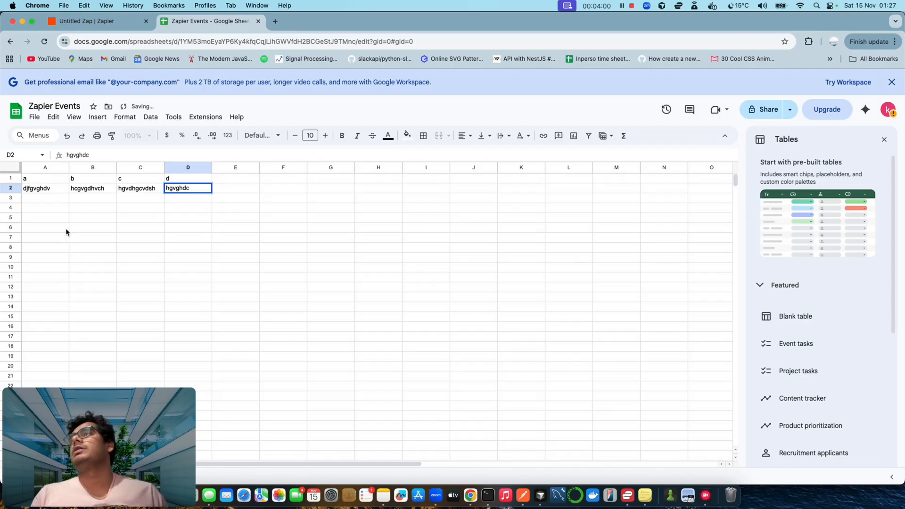
pyautogui.click(188, 247)
pyautogui.click(83, 21)
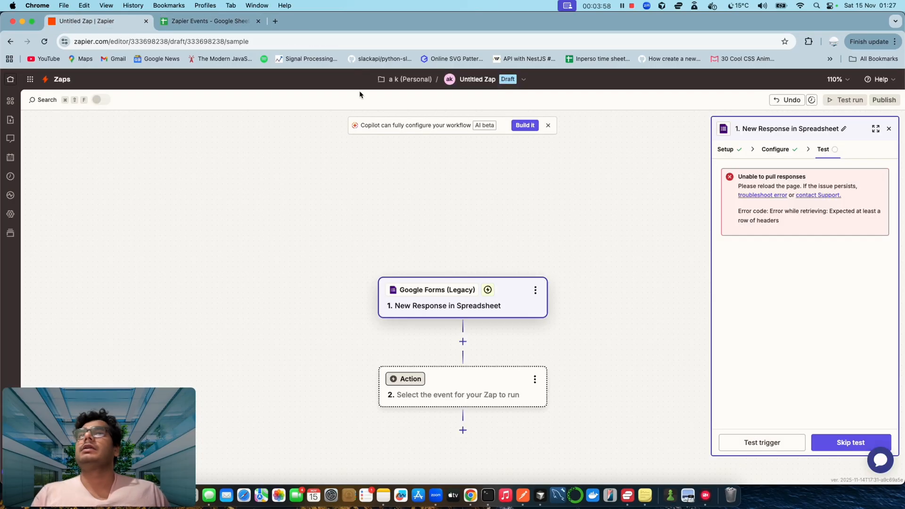
# - Test the trigger to pull the Response A sample record and continue with it
pyautogui.click(749, 450)
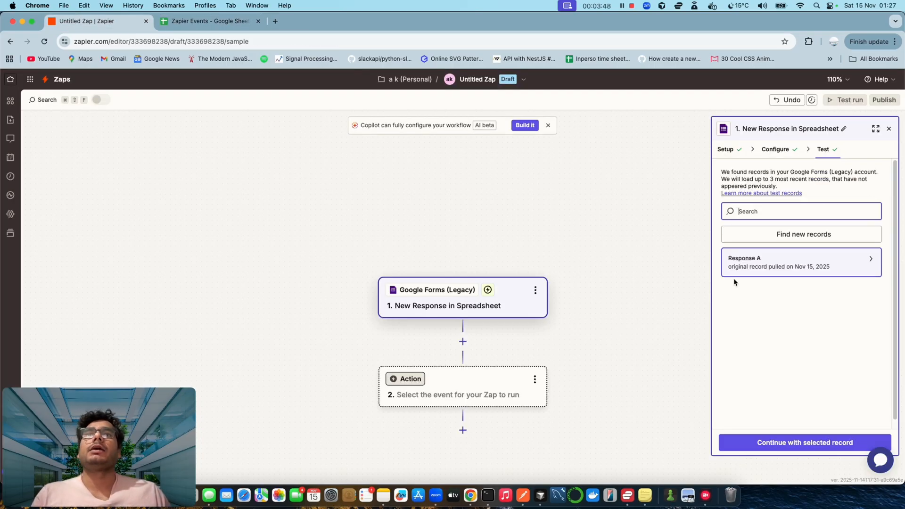
pyautogui.moveTo(789, 270)
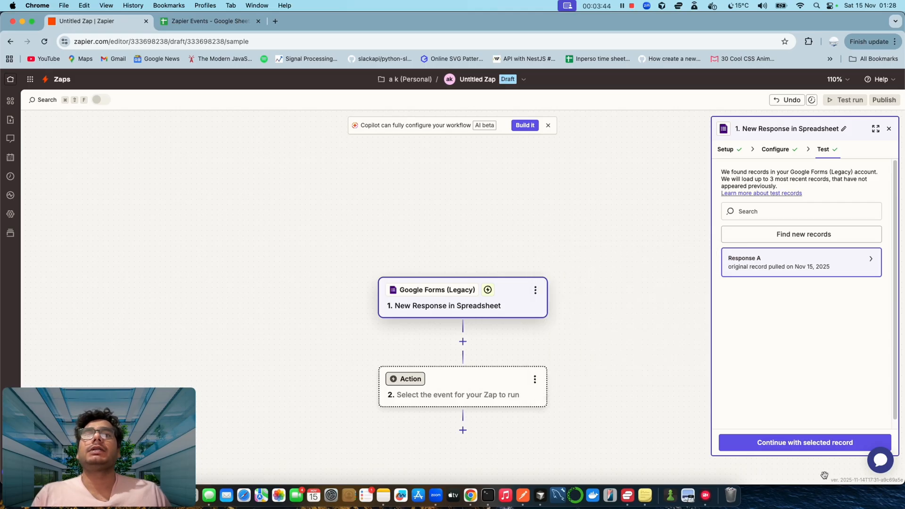
pyautogui.click(811, 444)
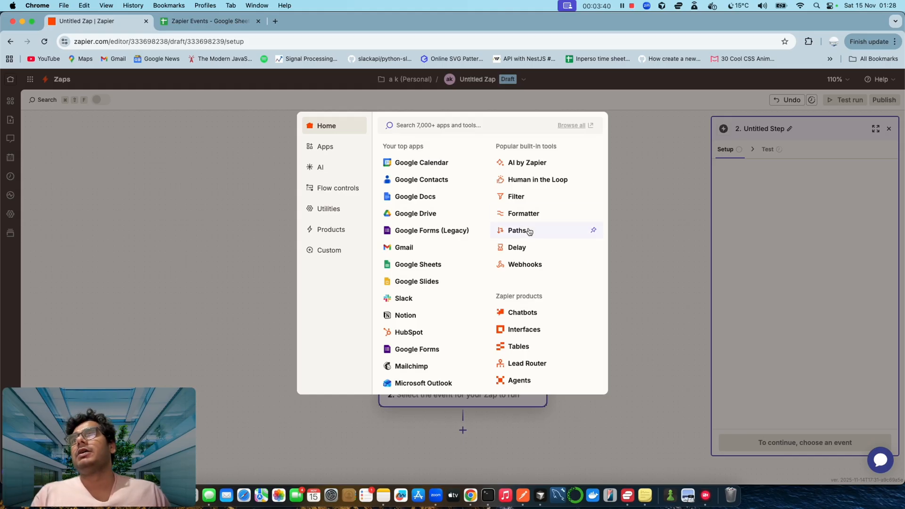
# - Set step 2 to Google Sheets with the Create Spreadsheet Row action event
pyautogui.click(431, 270)
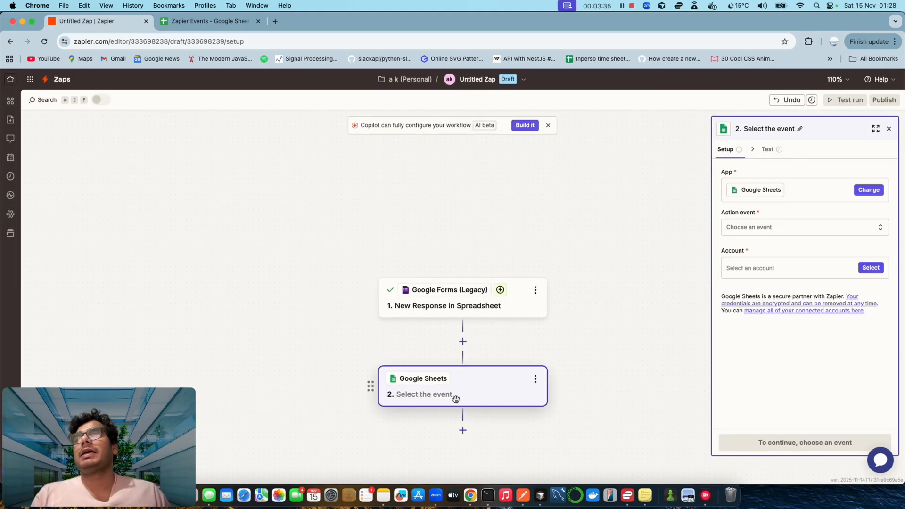
pyautogui.click(769, 231)
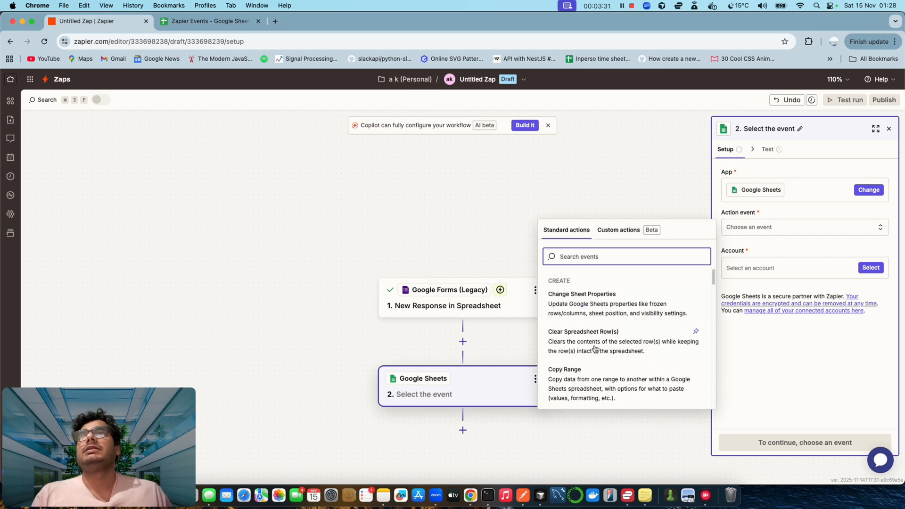
pyautogui.scroll(-1, 597, 348)
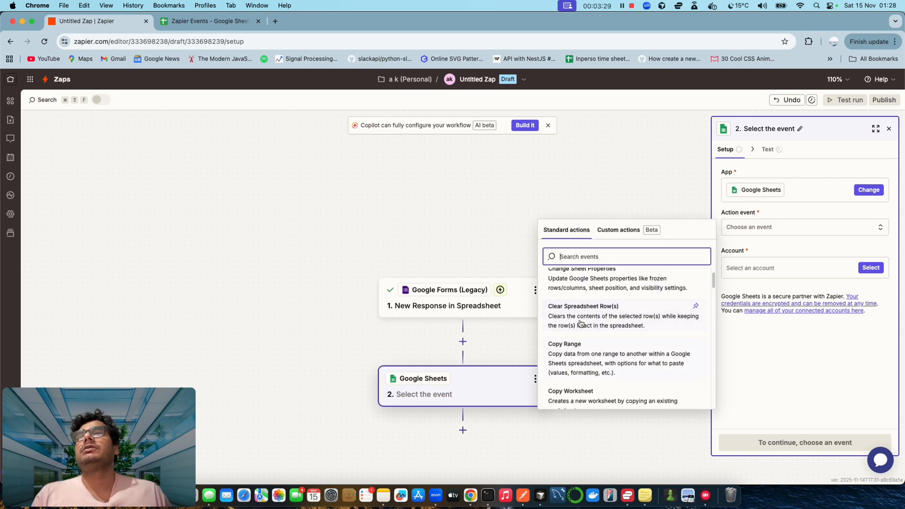
pyautogui.scroll(-3, 584, 366)
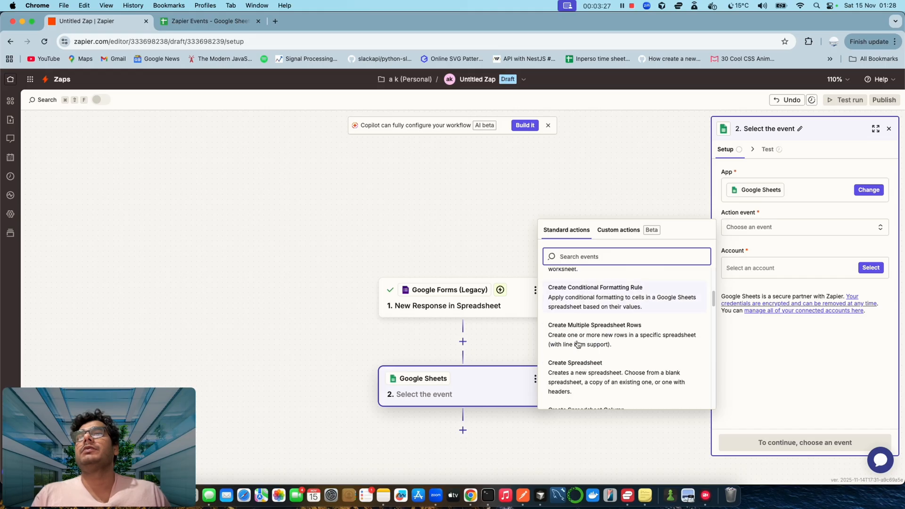
pyautogui.scroll(-1, 580, 365)
pyautogui.scroll(-3, 575, 365)
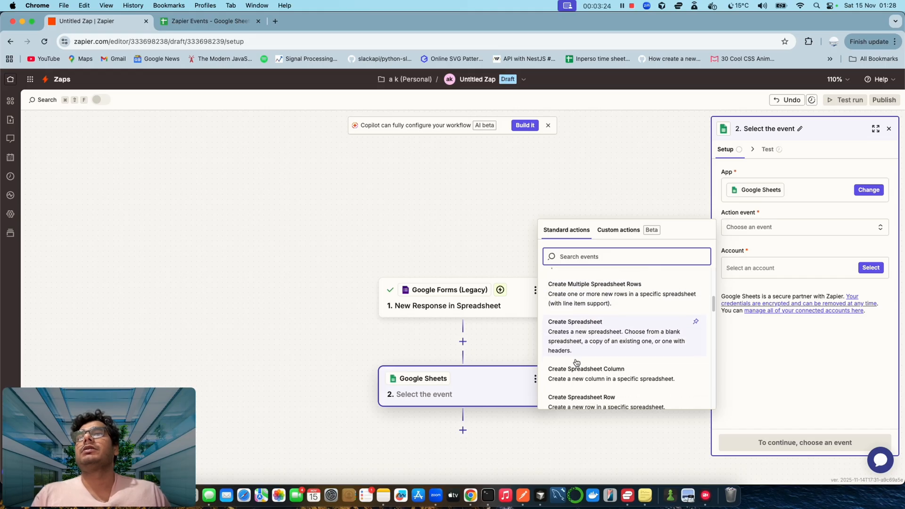
pyautogui.click(571, 380)
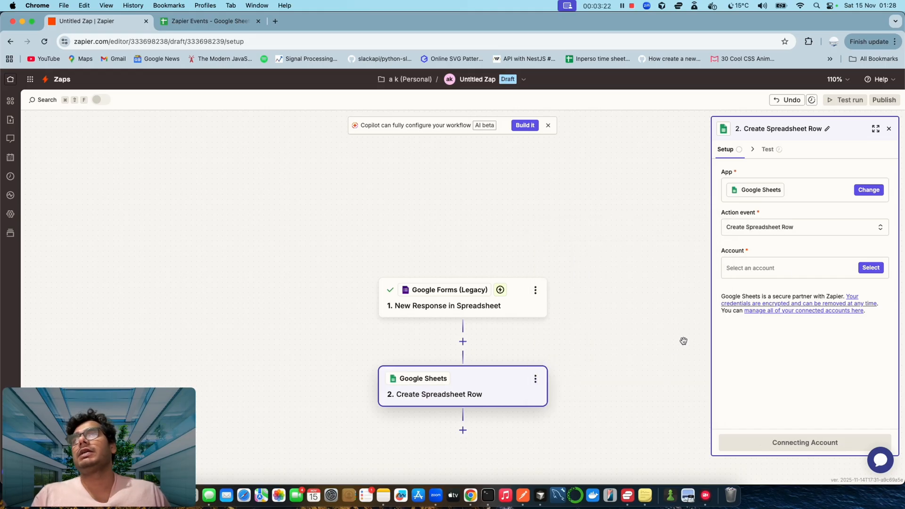
# - Select the second Google Sheets account, reconnect it, and continue to configuration
pyautogui.click(782, 270)
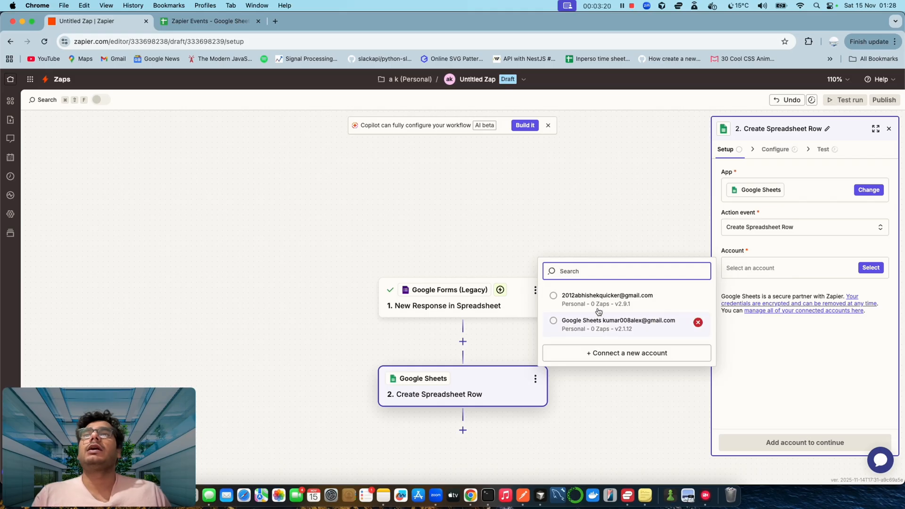
pyautogui.click(603, 326)
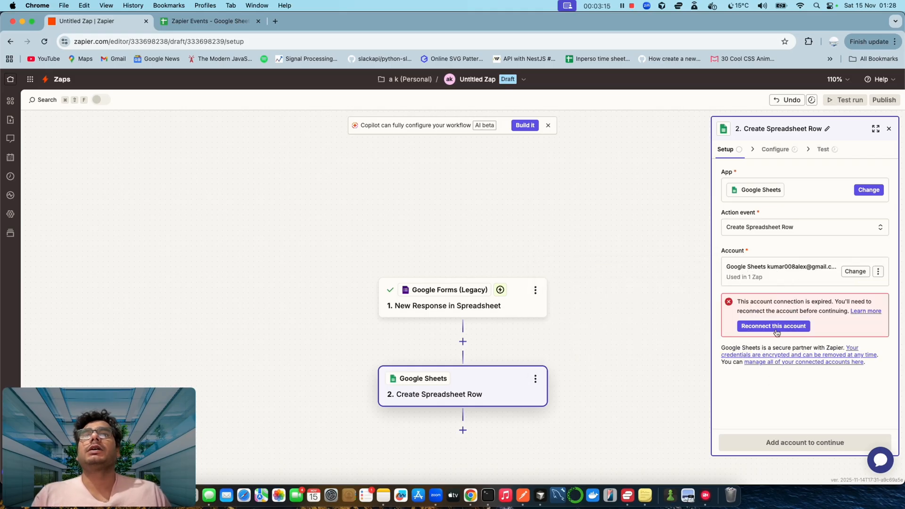
pyautogui.click(774, 326)
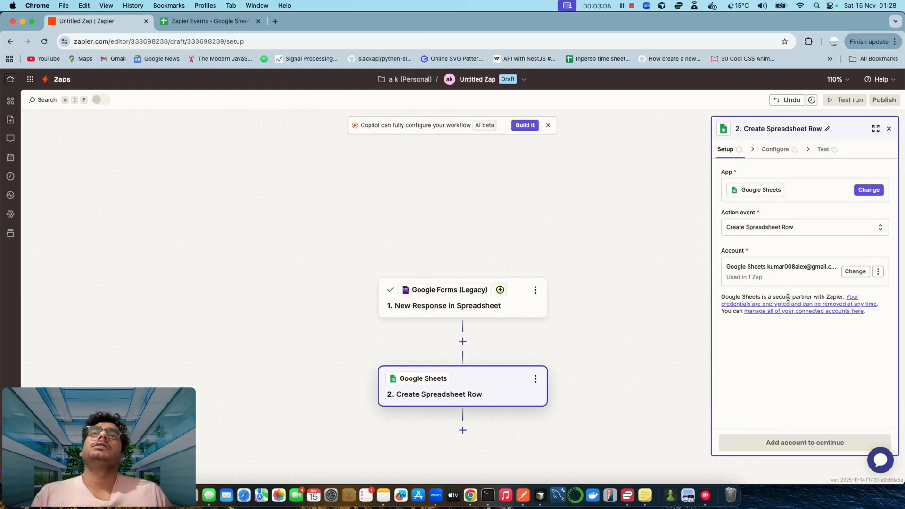
pyautogui.click(782, 446)
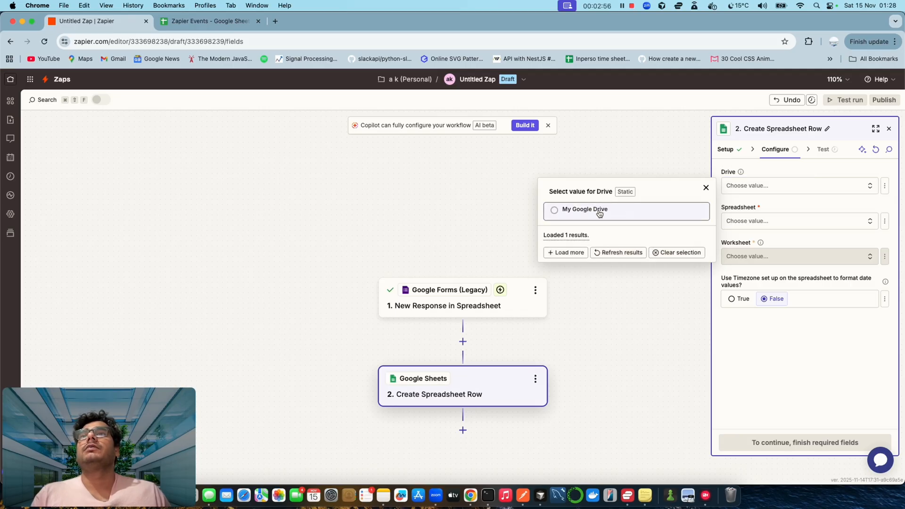
# - Choose My Google Drive, the Zapier Events spreadsheet, Sheet1, and spreadsheet-timezone date formatting
pyautogui.click(612, 252)
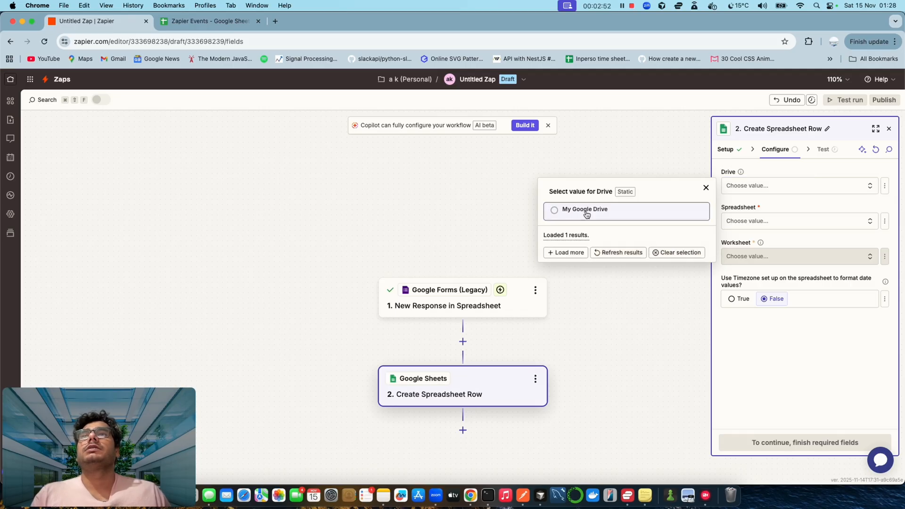
pyautogui.click(586, 209)
pyautogui.click(753, 224)
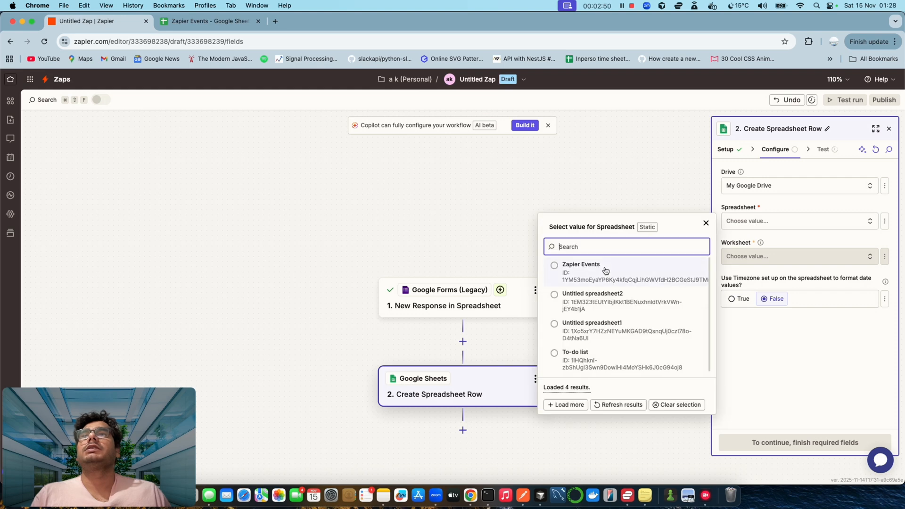
pyautogui.click(580, 267)
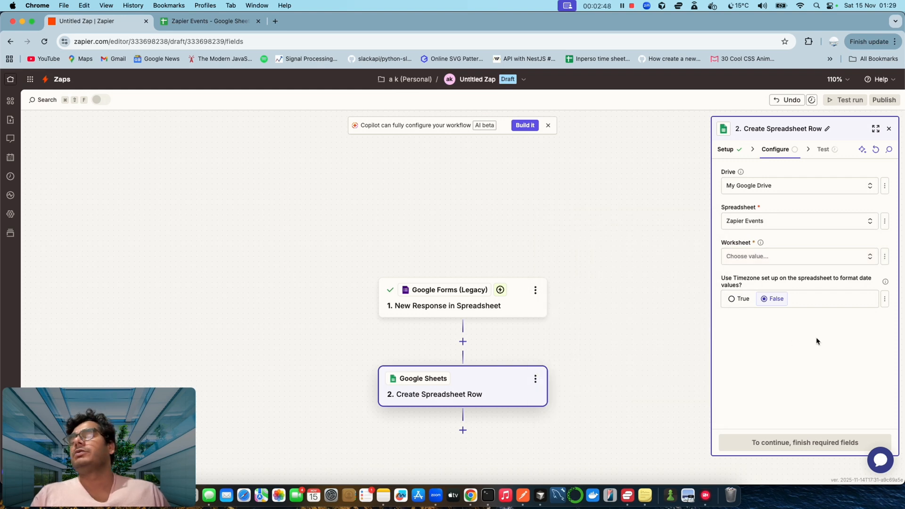
pyautogui.click(788, 259)
pyautogui.click(583, 283)
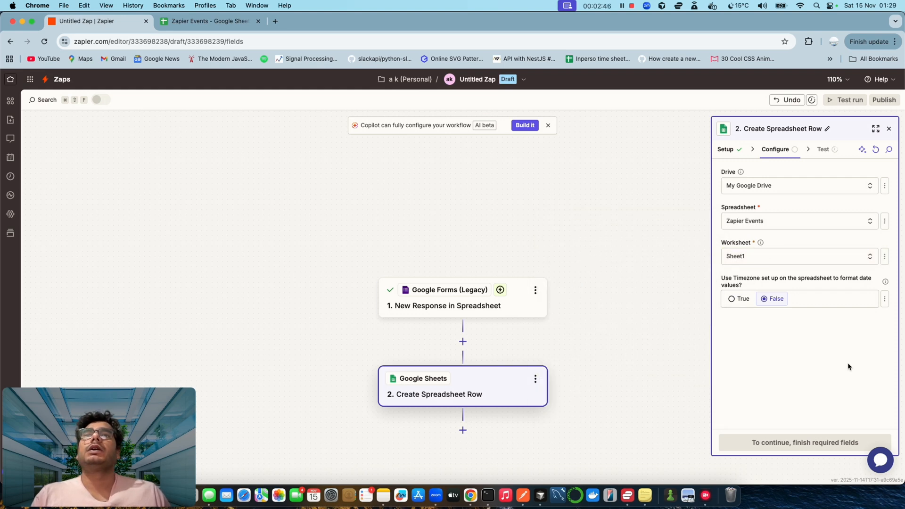
pyautogui.click(734, 299)
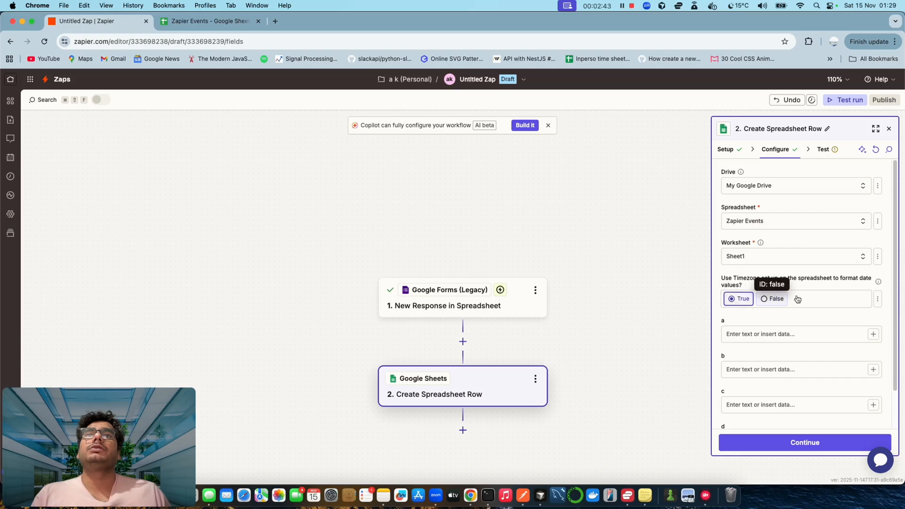
# - Enter 'hello' as the value for columns a and b
pyautogui.scroll(-1, 819, 301)
pyautogui.scroll(-1, 819, 302)
pyautogui.click(766, 297)
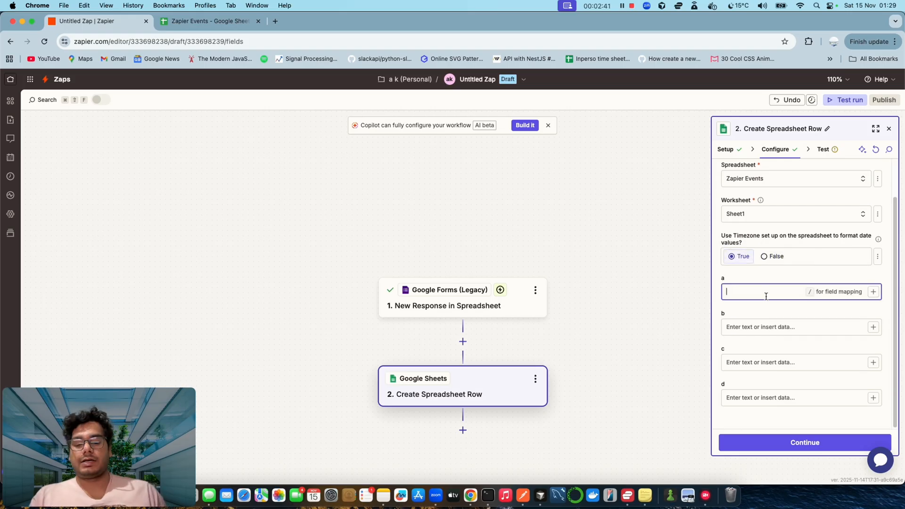
pyautogui.write('hello')
pyautogui.press('Tab')
pyautogui.write('hello')
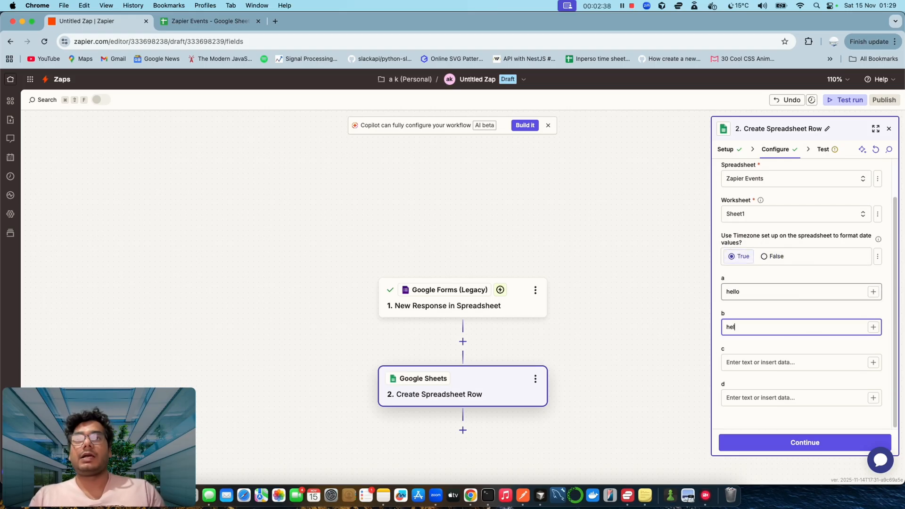
pyautogui.press('Tab')
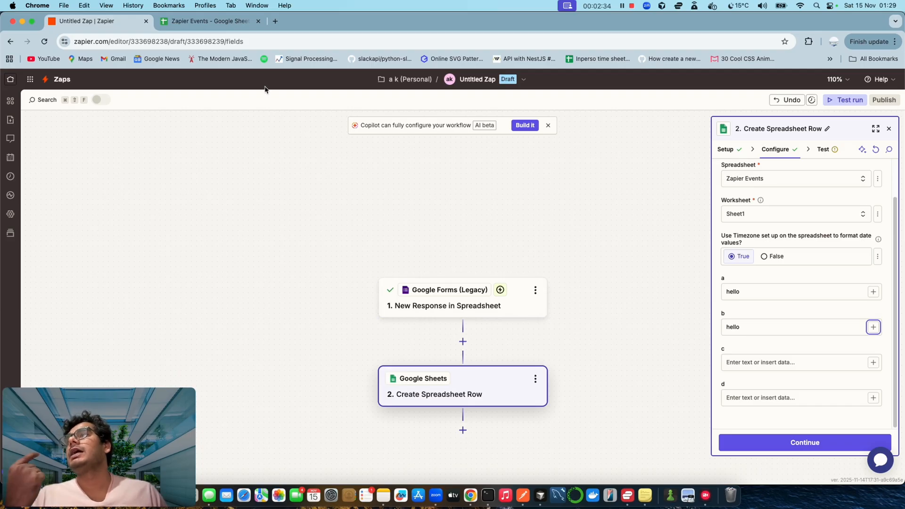
# - Check the Zapier Events sheet, revise column b's value, and finish the field mapping
pyautogui.click(194, 23)
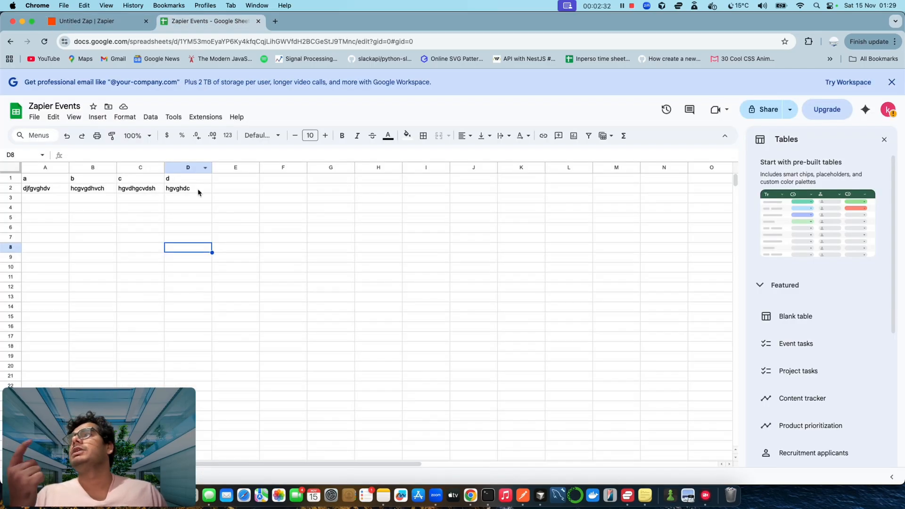
pyautogui.click(96, 22)
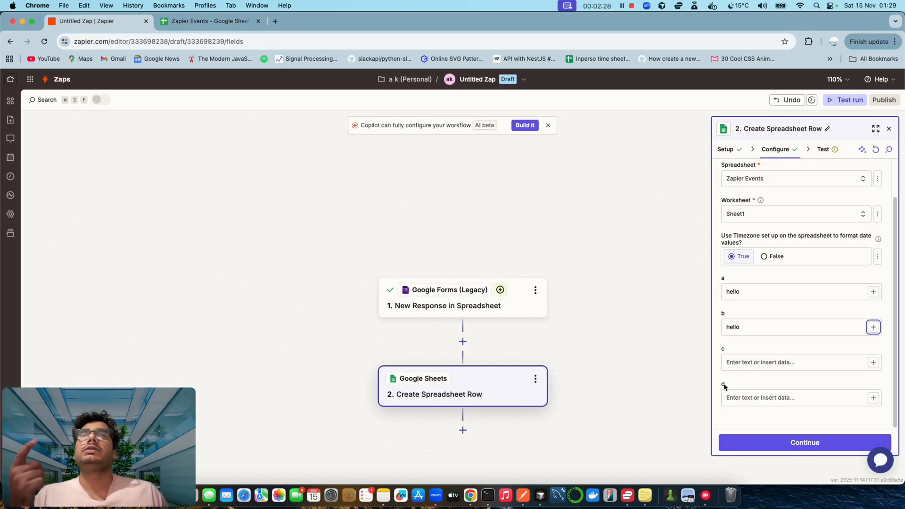
pyautogui.doubleClick(733, 329)
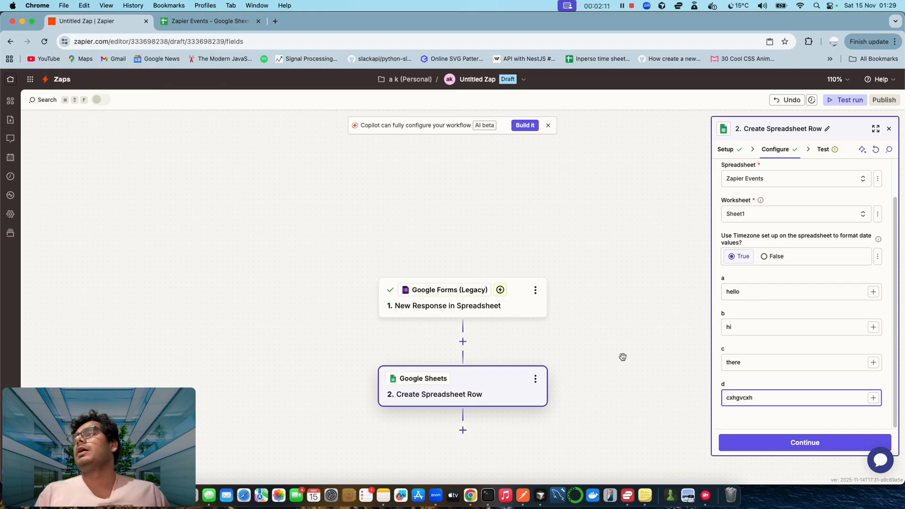
pyautogui.click(776, 444)
# - Test the new-row step, then type sample values into A4–D4 of Zapier Events
pyautogui.click(849, 446)
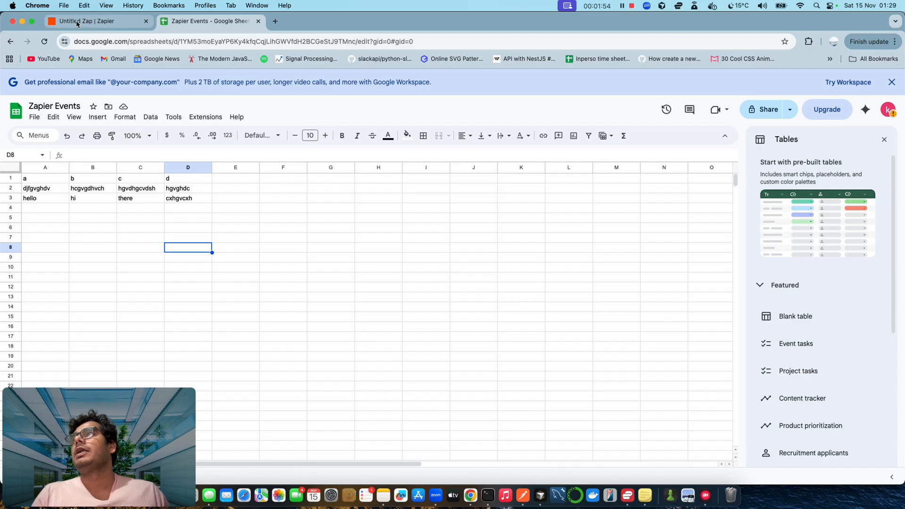
pyautogui.click(58, 208)
pyautogui.write('djhvdvs')
pyautogui.press('Tab')
pyautogui.write('dhsgvcghdscvh')
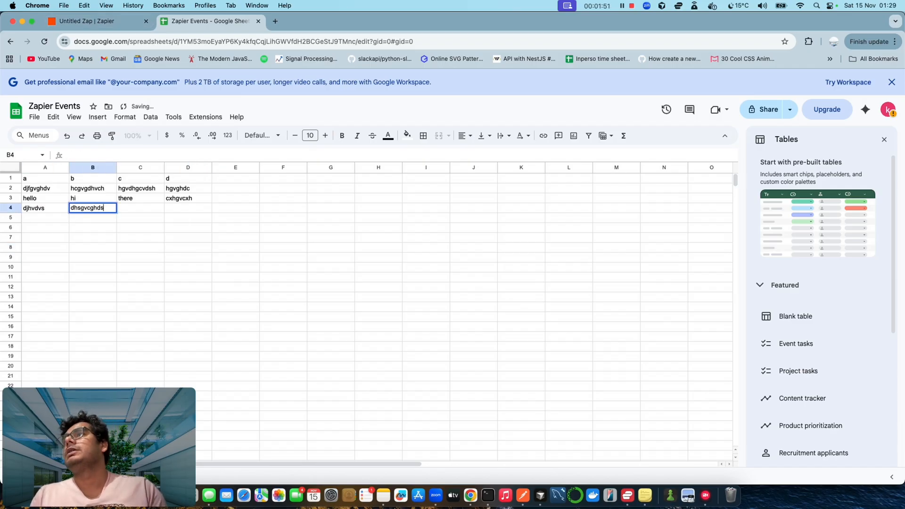
pyautogui.press('Tab')
pyautogui.write('hdvghcvsdhh')
pyautogui.press('Tab')
pyautogui.write('hvd')
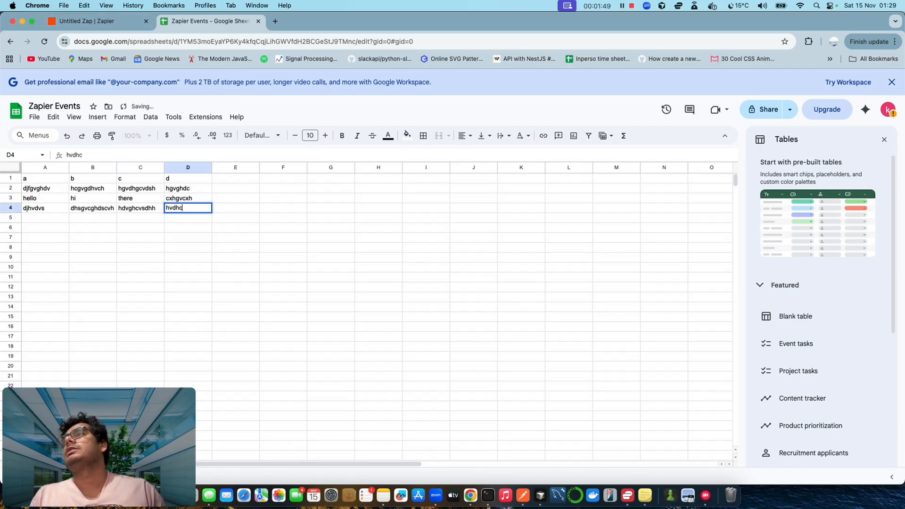
pyautogui.click(92, 257)
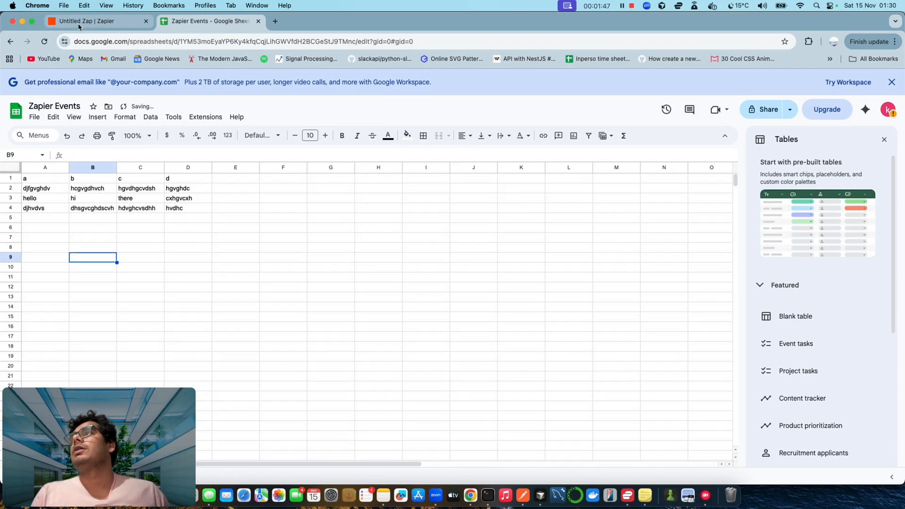
# - Retest the spreadsheet step and check the new row 5 in the sheet
pyautogui.click(79, 22)
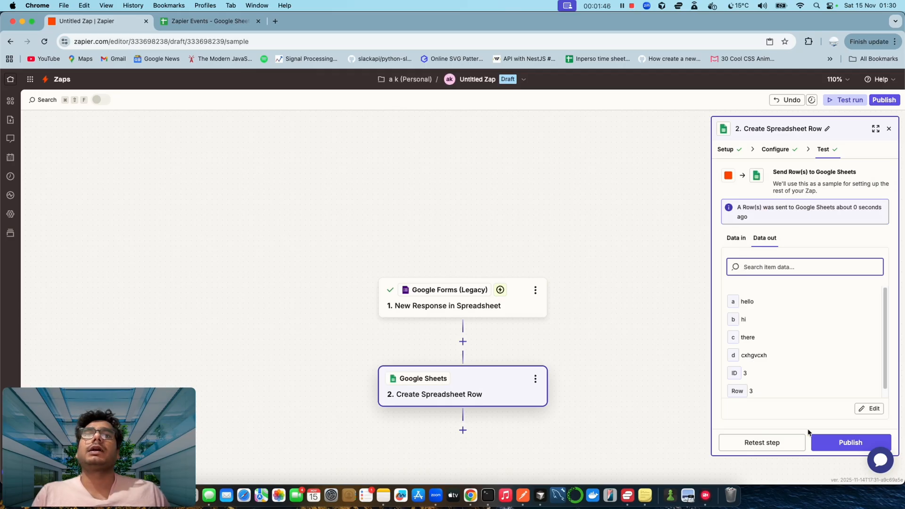
pyautogui.click(763, 446)
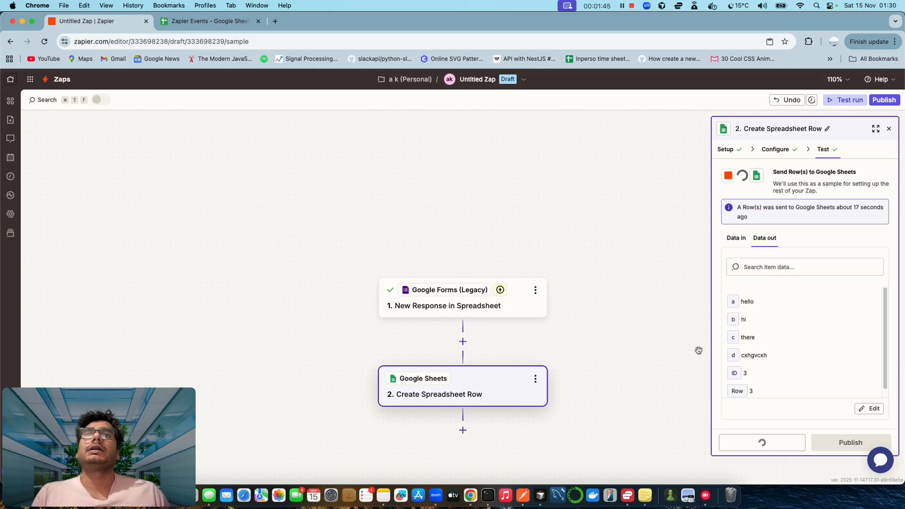
pyautogui.click(236, 22)
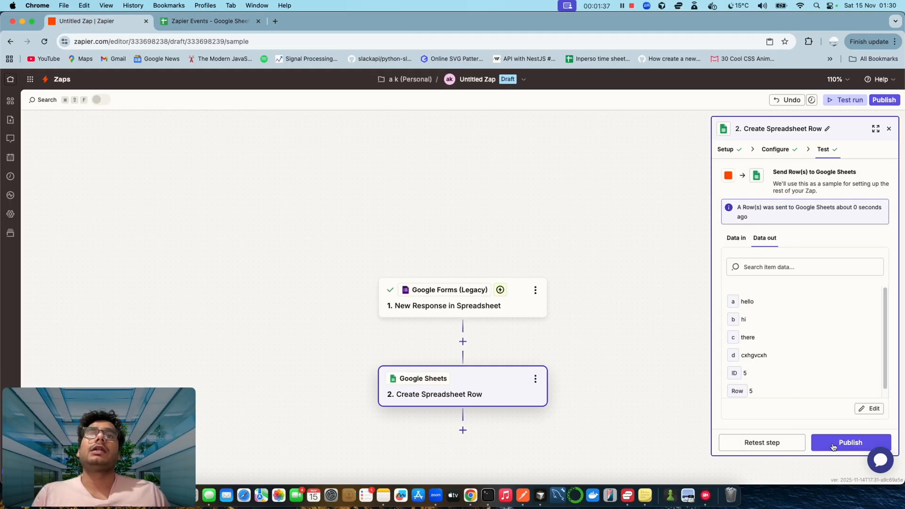
# - Publish the Zap, fill sheet row 6 (djhvcb, hsdgvchsdv, sdvcghsdvh, hvdhgsc), and return to Zapier home
pyautogui.click(833, 443)
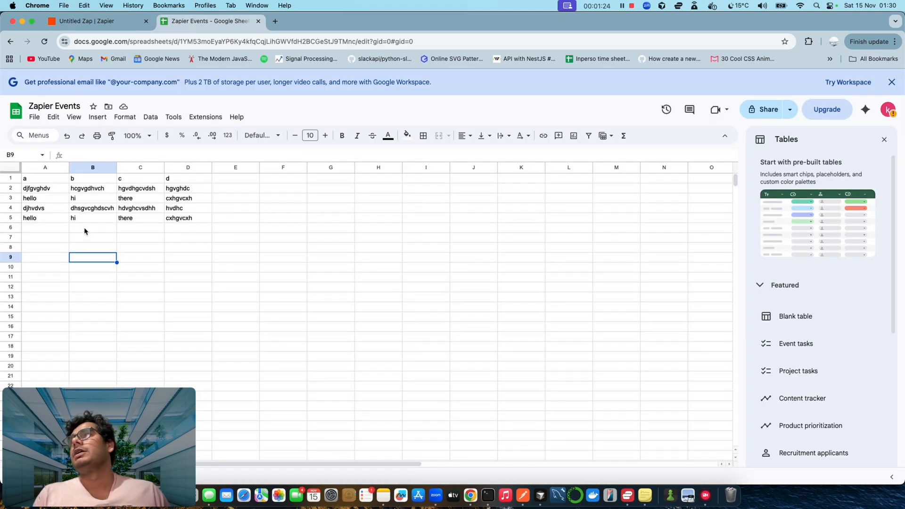
pyautogui.click(30, 228)
pyautogui.write('djhvcb')
pyautogui.press('Tab')
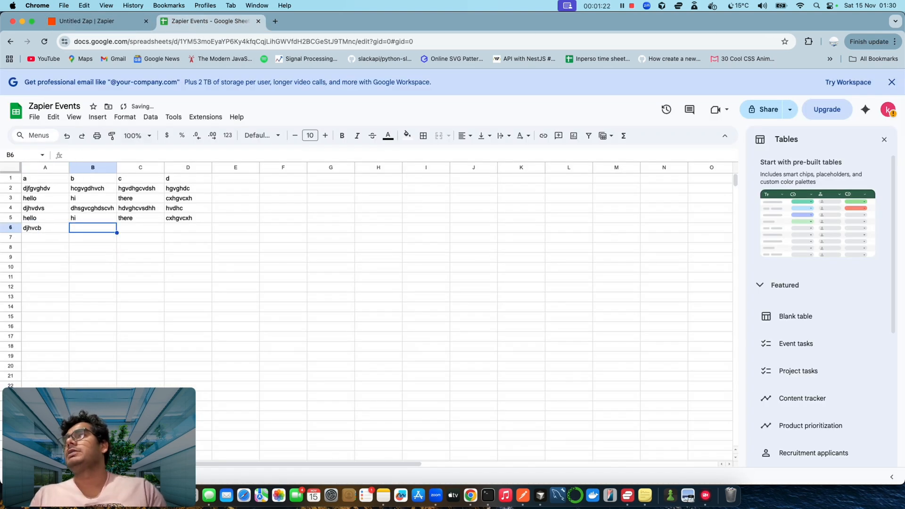
pyautogui.write('hsdgvchsdv')
pyautogui.press('Tab')
pyautogui.write('sdvcghsdvh')
pyautogui.press('Tab')
pyautogui.write('hvdhgsc')
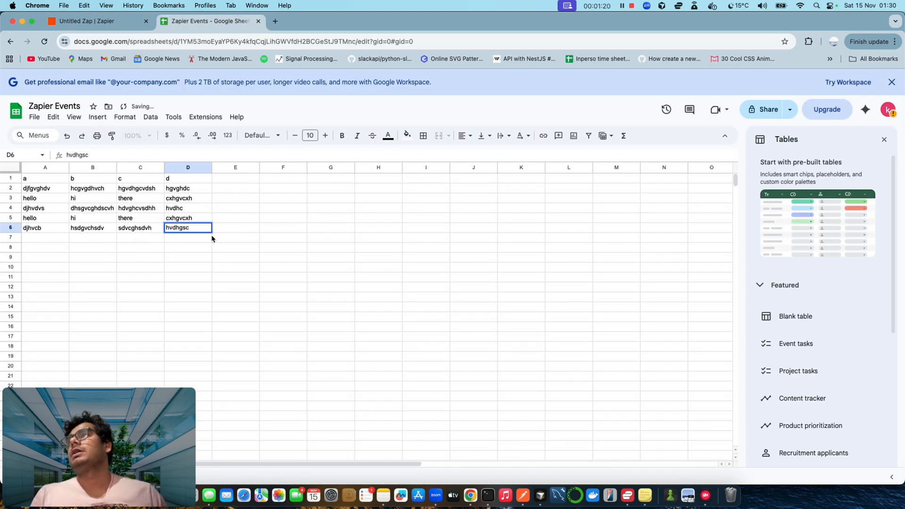
pyautogui.click(254, 279)
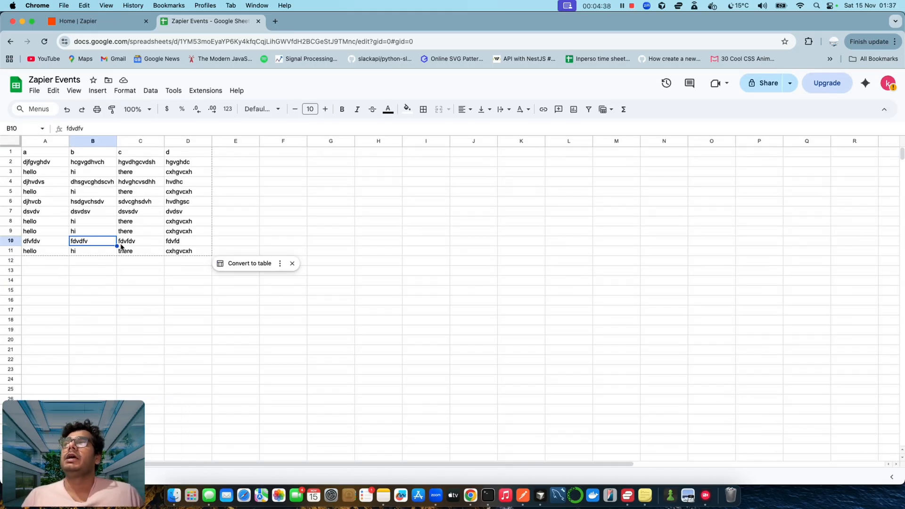
pyautogui.click(63, 27)
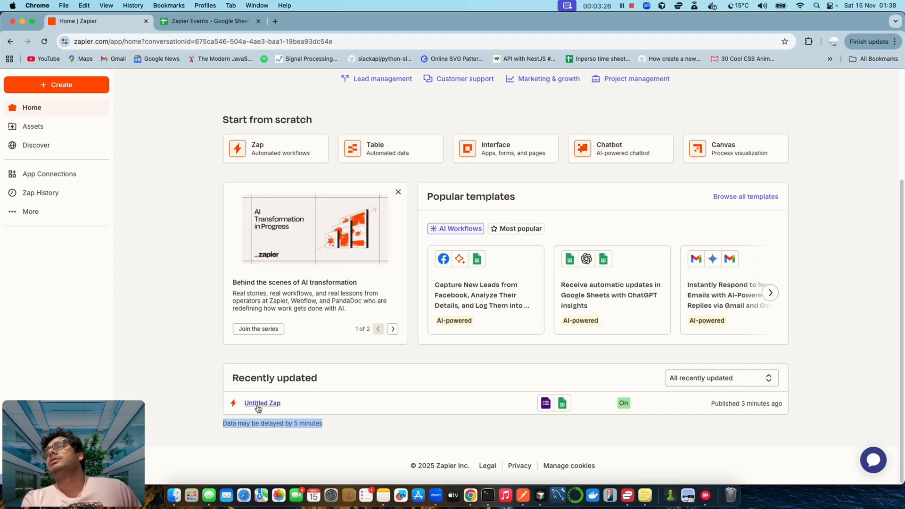
# - Open the Untitled Zap from the home page and put it into draft editing
pyautogui.click(263, 404)
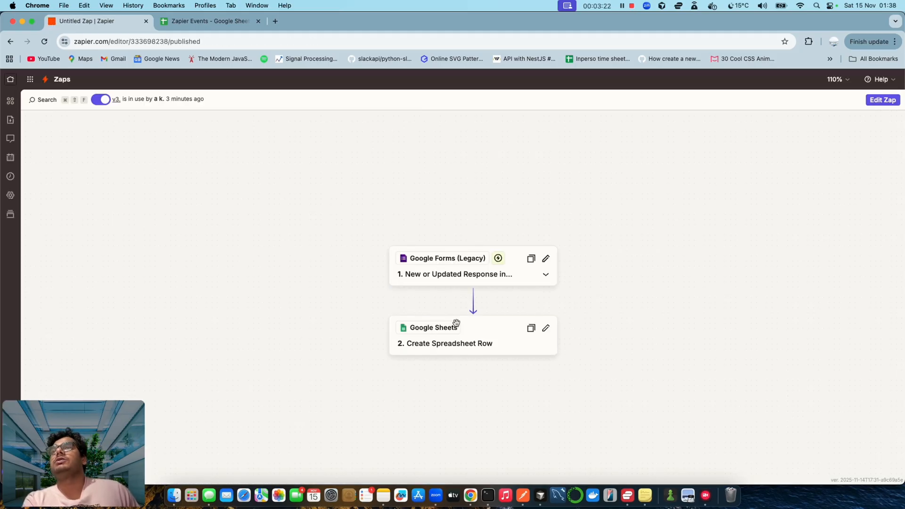
pyautogui.scroll(-3, 485, 360)
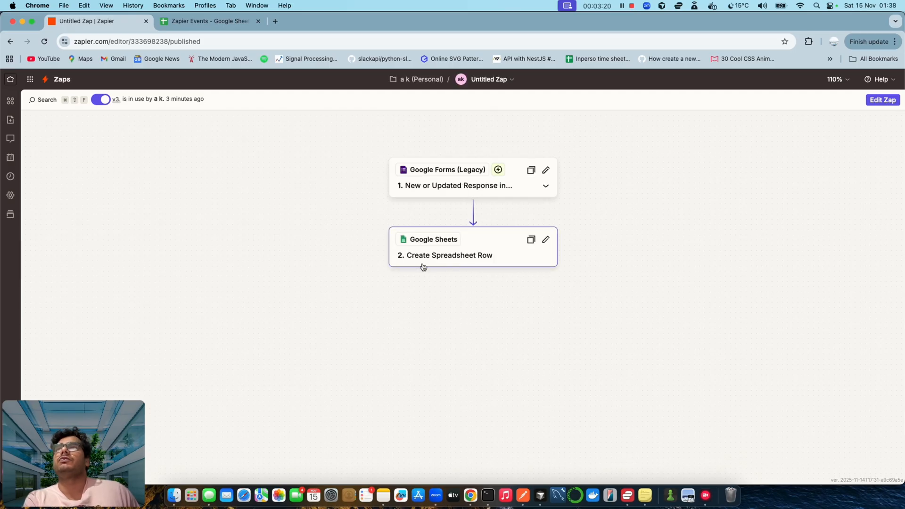
pyautogui.click(885, 100)
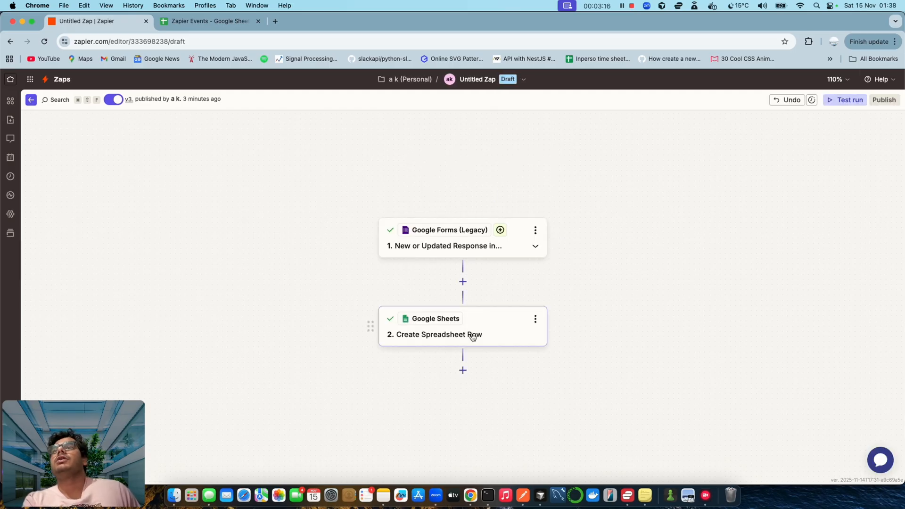
# - Insert an empty third Action step after the Create Spreadsheet Row step
pyautogui.click(464, 370)
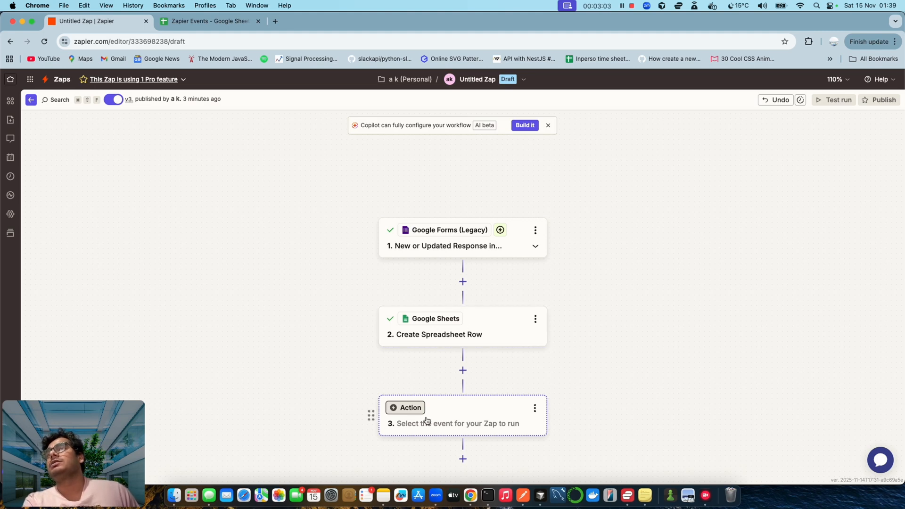
pyautogui.scroll(-3, 435, 404)
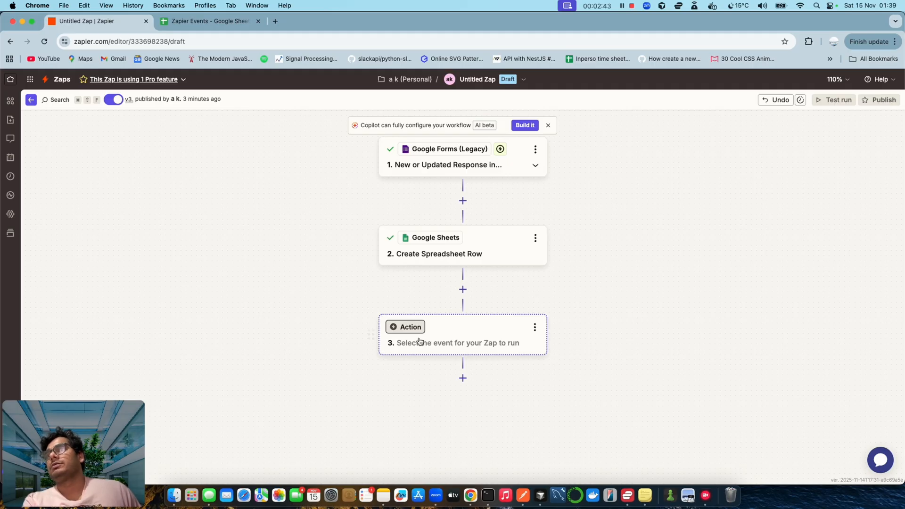
pyautogui.scroll(7, 426, 335)
pyautogui.scroll(-8, 426, 334)
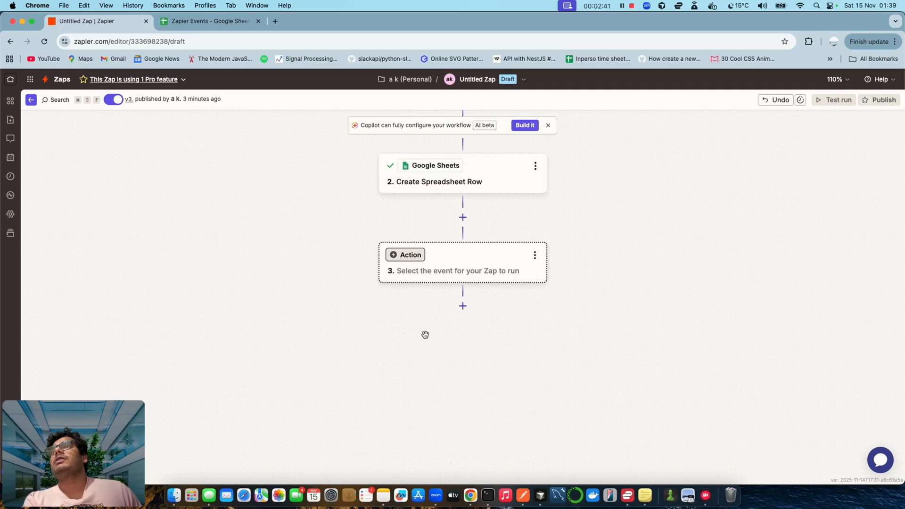
pyautogui.scroll(2, 425, 335)
pyautogui.scroll(2, 426, 335)
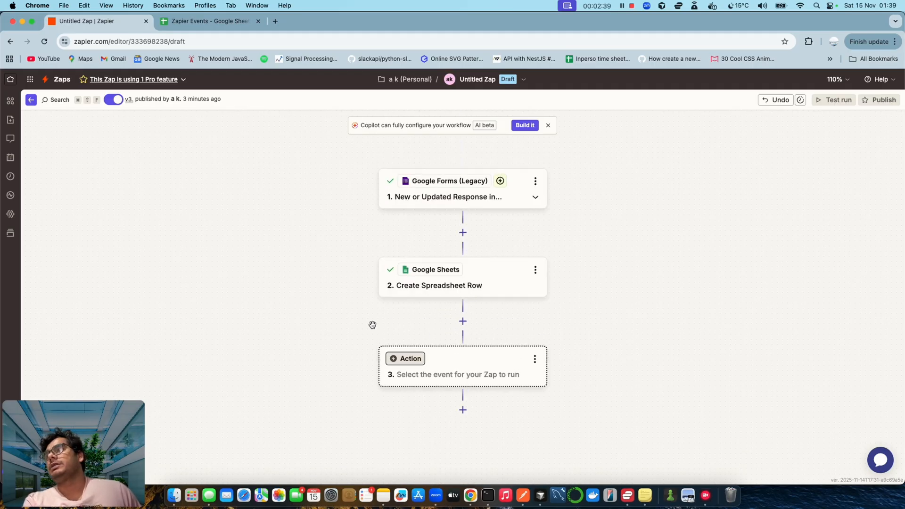
# - Reopen the Untitled Zap from home and view the Google Forms trigger's app, event and account
pyautogui.click(12, 80)
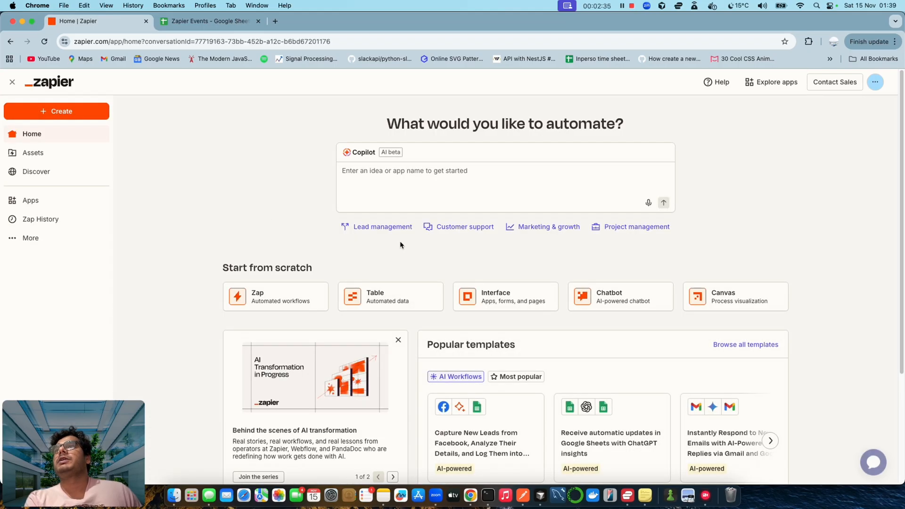
pyautogui.scroll(-3, 239, 219)
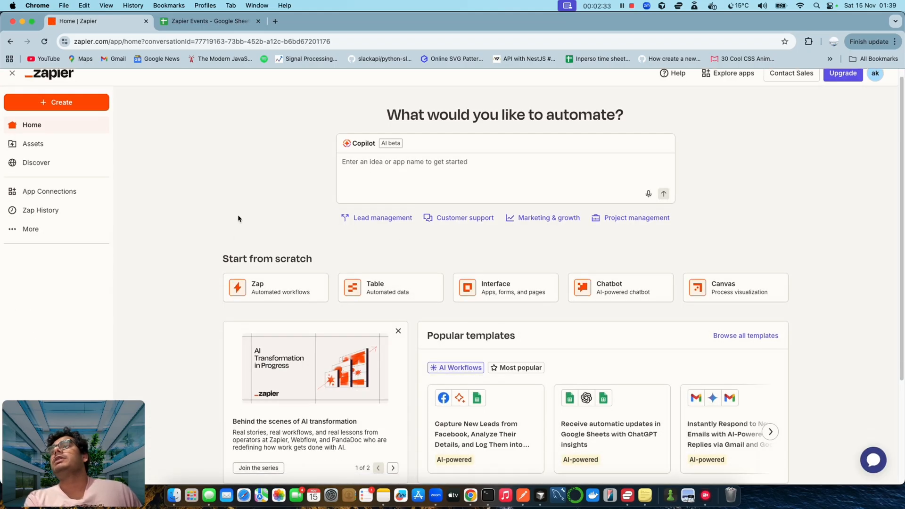
pyautogui.click(263, 403)
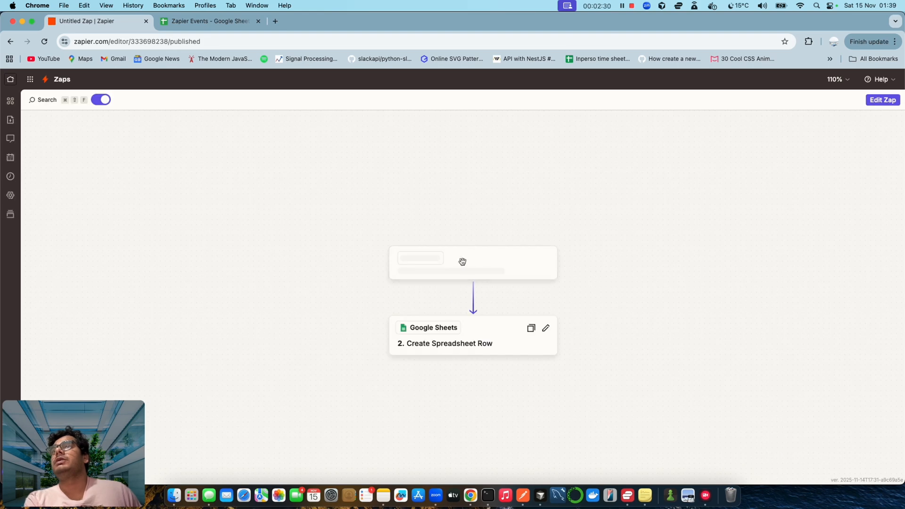
pyautogui.click(462, 262)
pyautogui.click(725, 154)
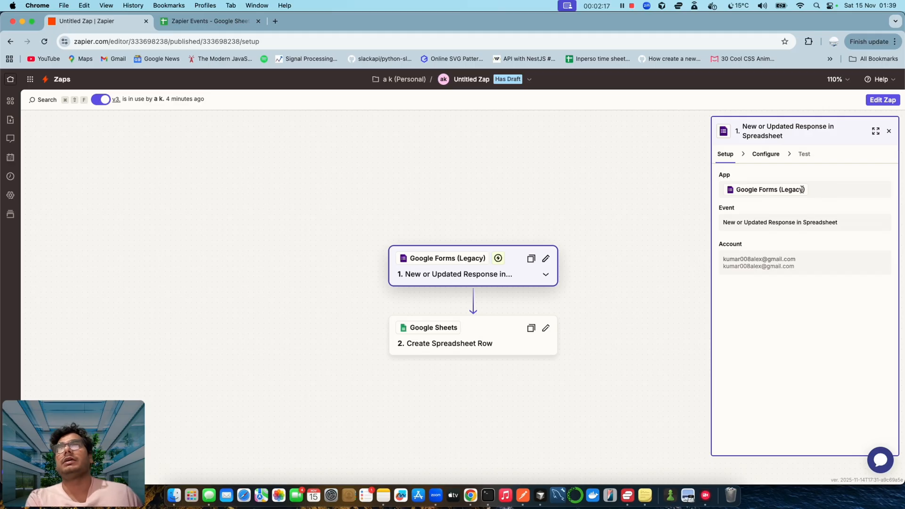
# - Continue in the existing draft, show the trigger's Setup fields, and dismiss the app picker unchanged
pyautogui.click(882, 100)
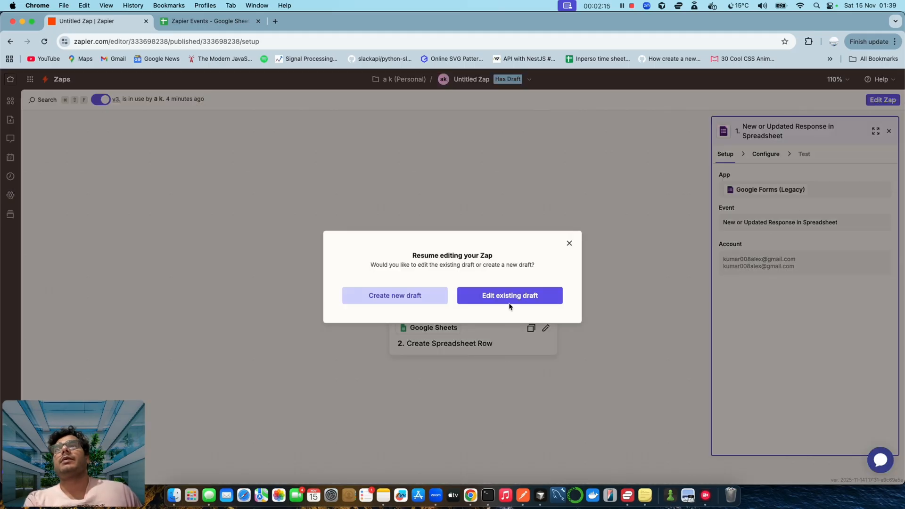
pyautogui.click(509, 295)
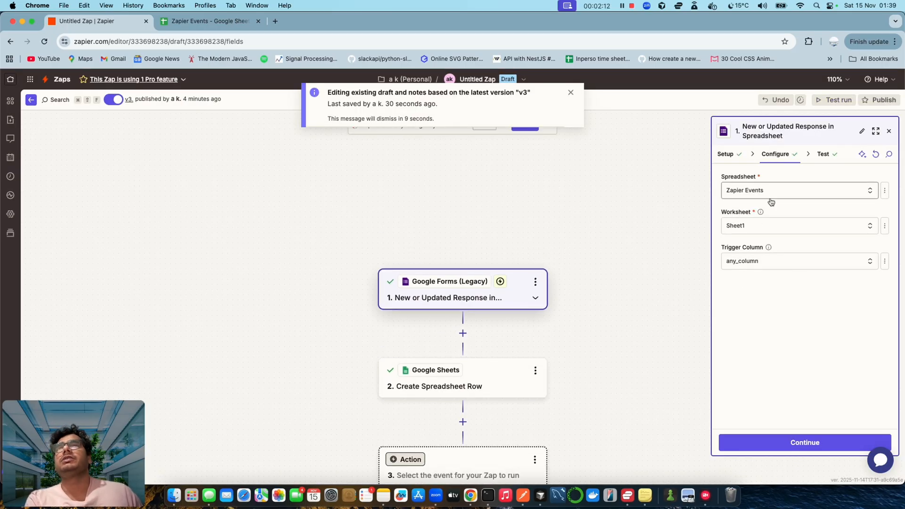
pyautogui.click(731, 156)
pyautogui.click(870, 195)
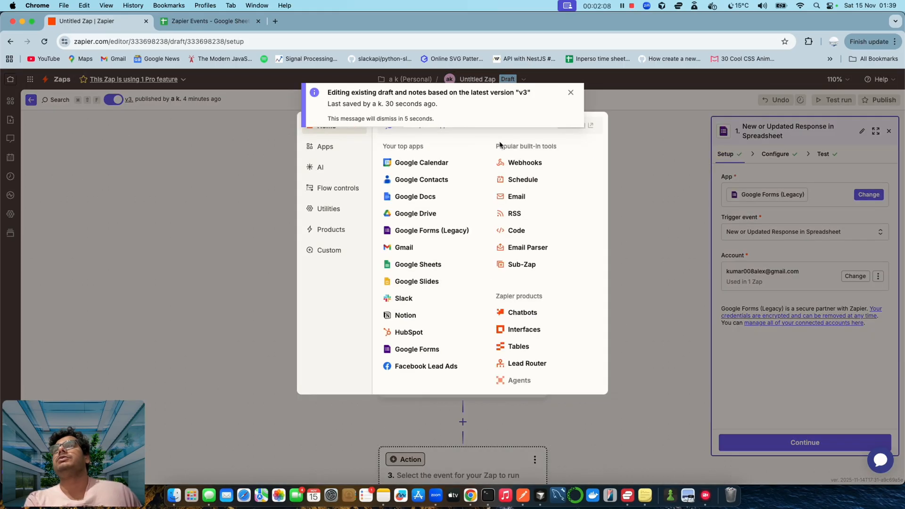
pyautogui.click(570, 92)
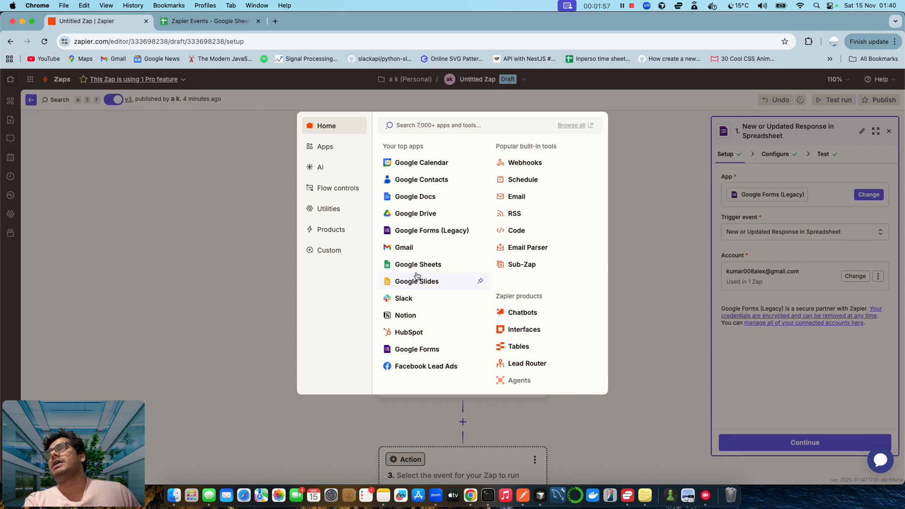
pyautogui.click(239, 313)
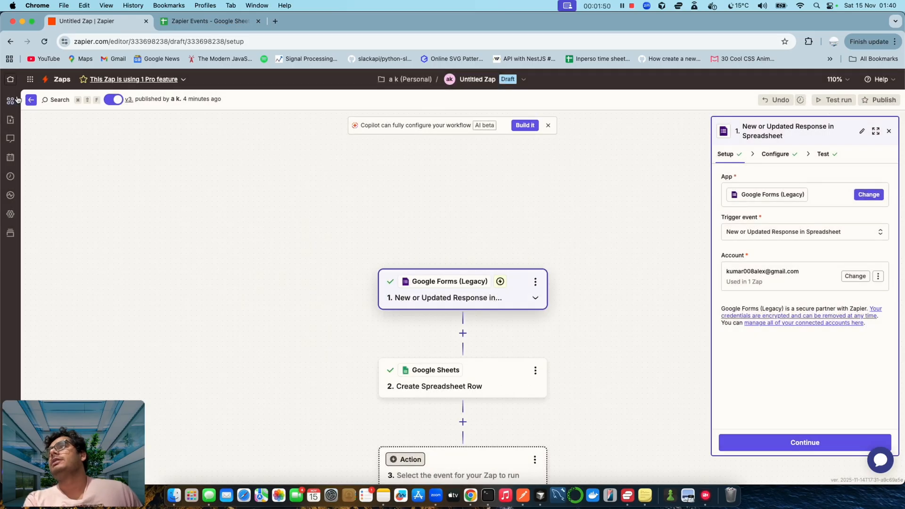
# - Go to the Zapier Developer Platform and start a new Platform UI integration
pyautogui.click(10, 79)
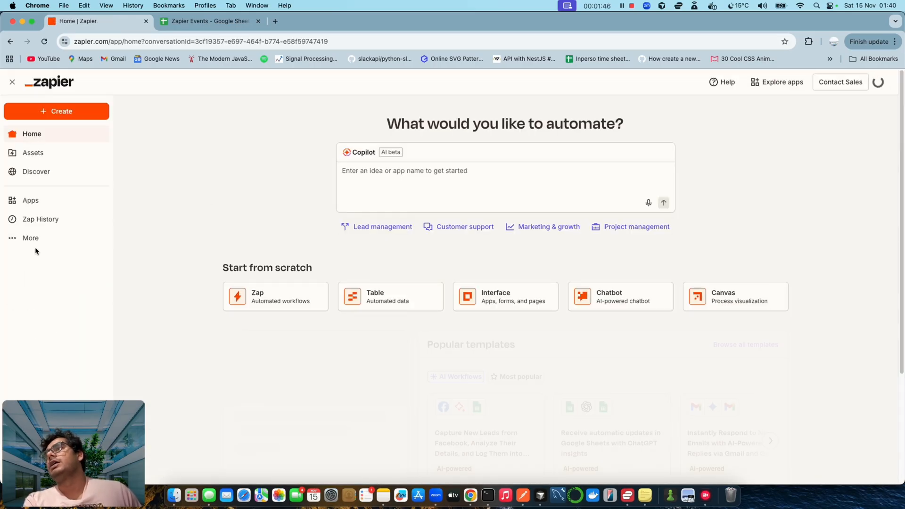
pyautogui.moveTo(36, 241)
pyautogui.click(53, 293)
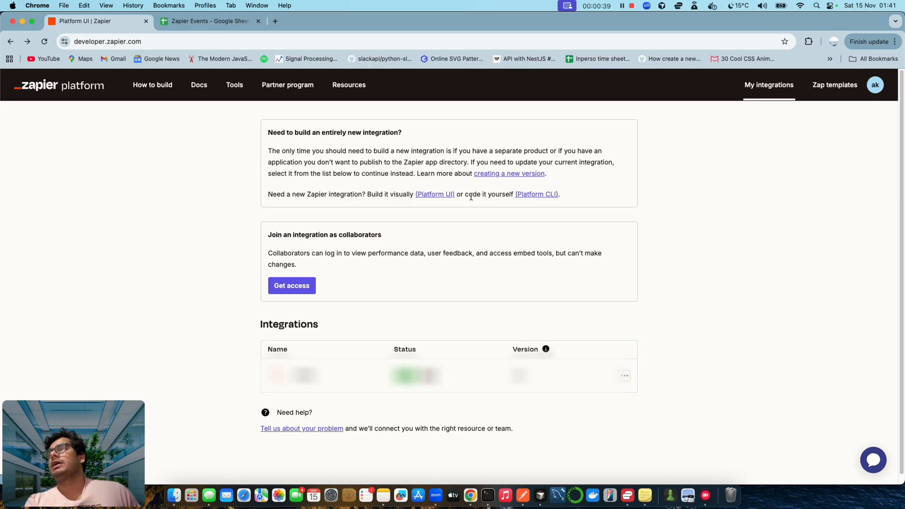
pyautogui.click(423, 195)
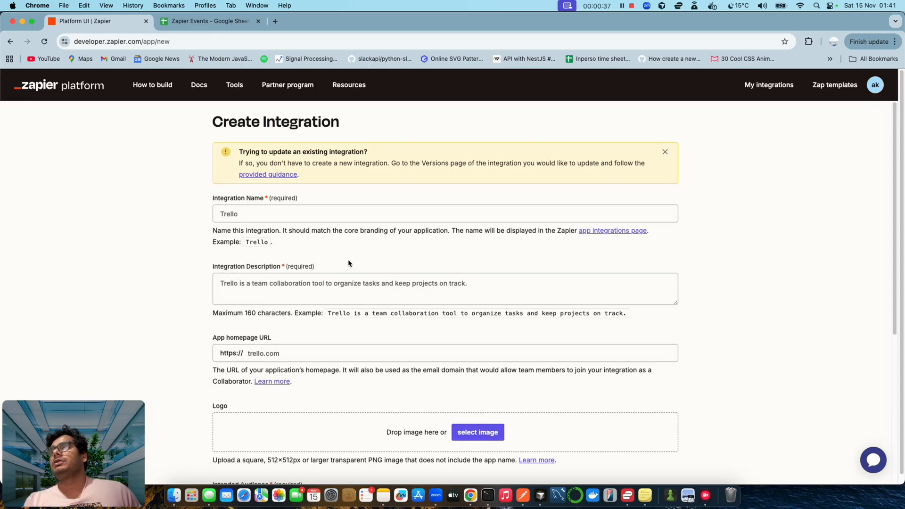
# - Name the integration 'Test', describe it as 'This is my test integration', homepage test.com
pyautogui.click(267, 215)
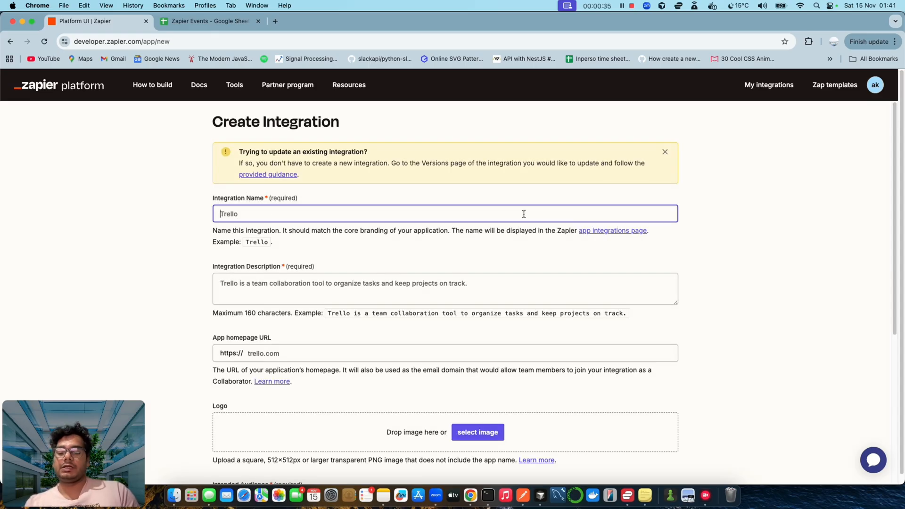
pyautogui.write('Test')
pyautogui.click(262, 296)
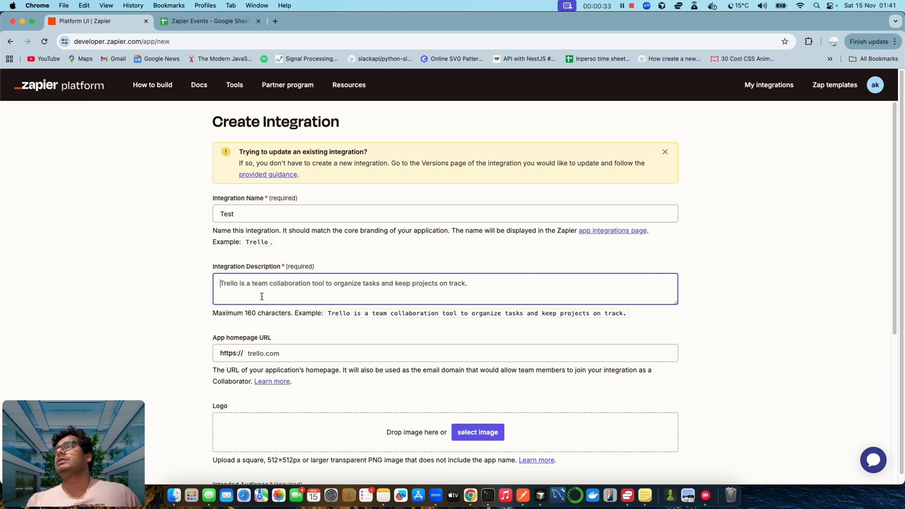
pyautogui.write('dv df vfd vfdhjvbdfhv d ')
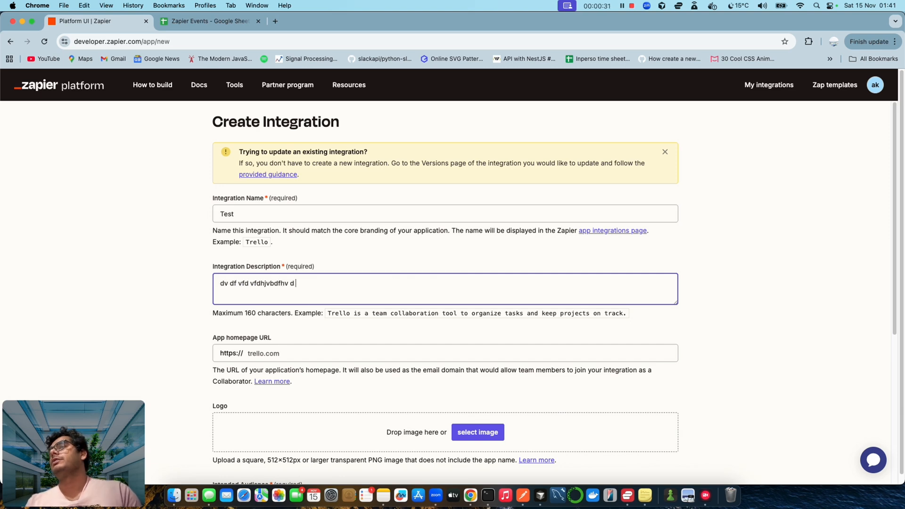
pyautogui.write('fvfdhbvjdfbvjdf')
pyautogui.tripleClick(295, 289)
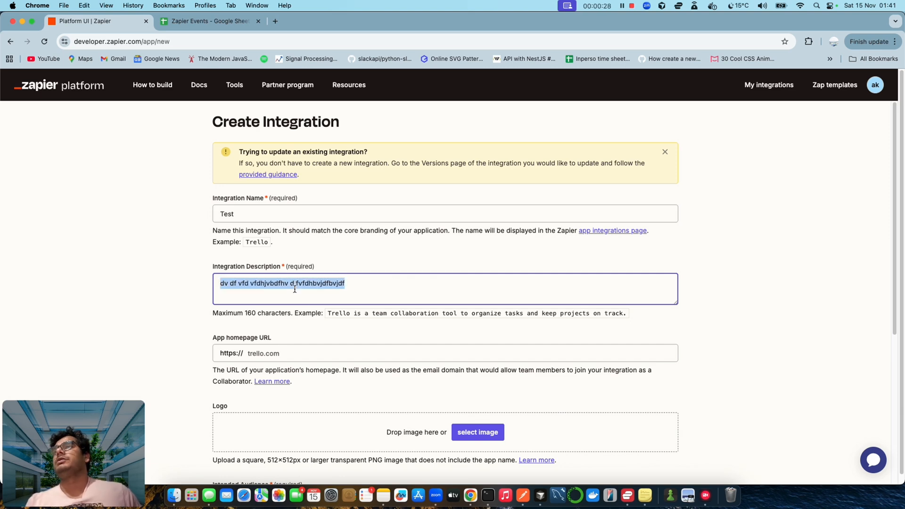
pyautogui.write('This is my ')
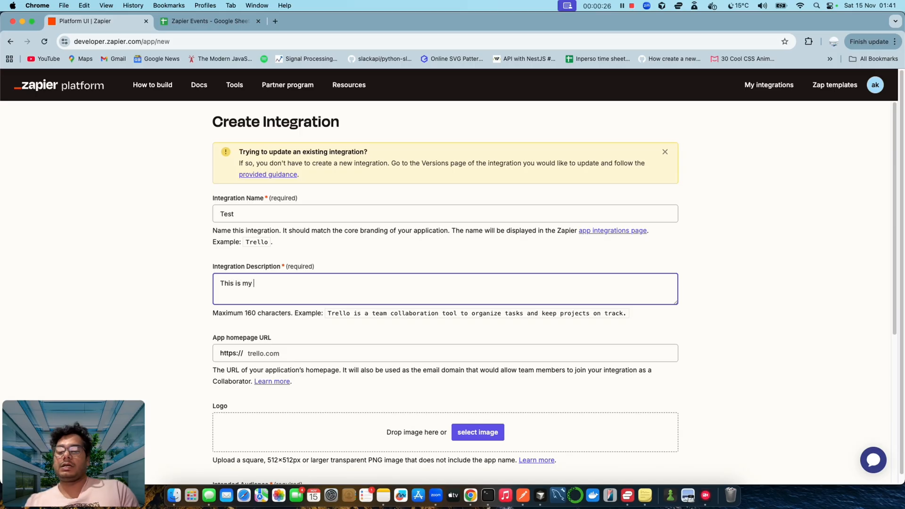
pyautogui.write('test integration')
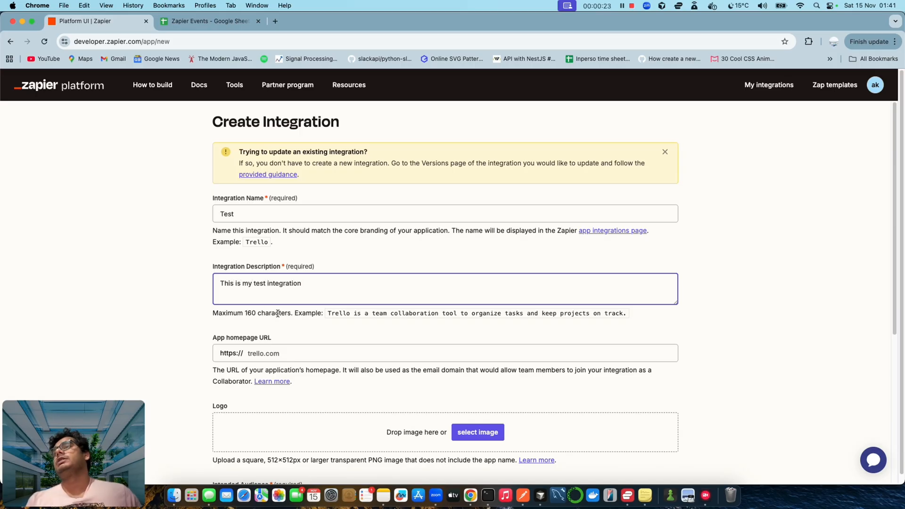
pyautogui.click(281, 350)
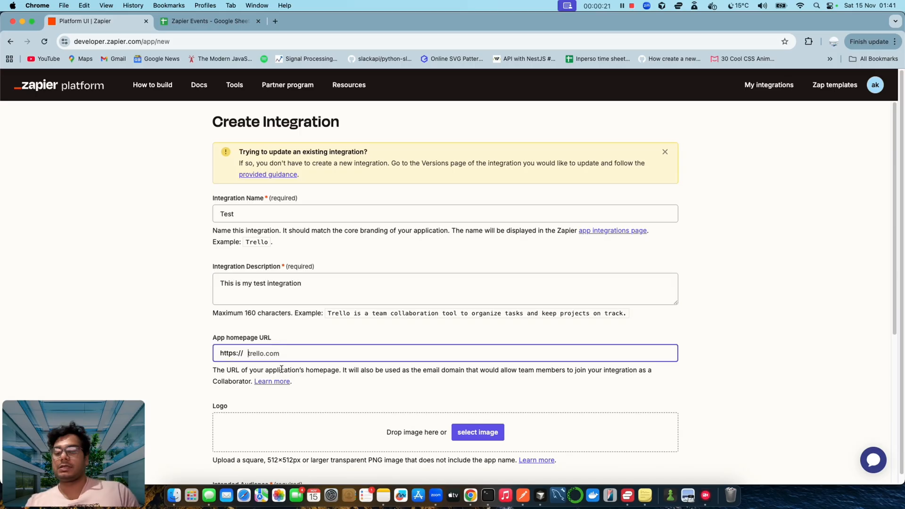
pyautogui.write('test.com')
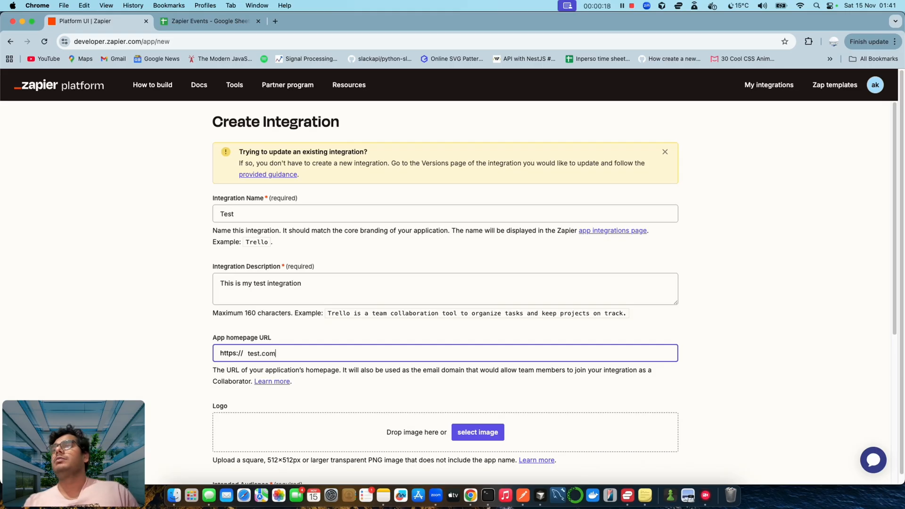
pyautogui.click(318, 436)
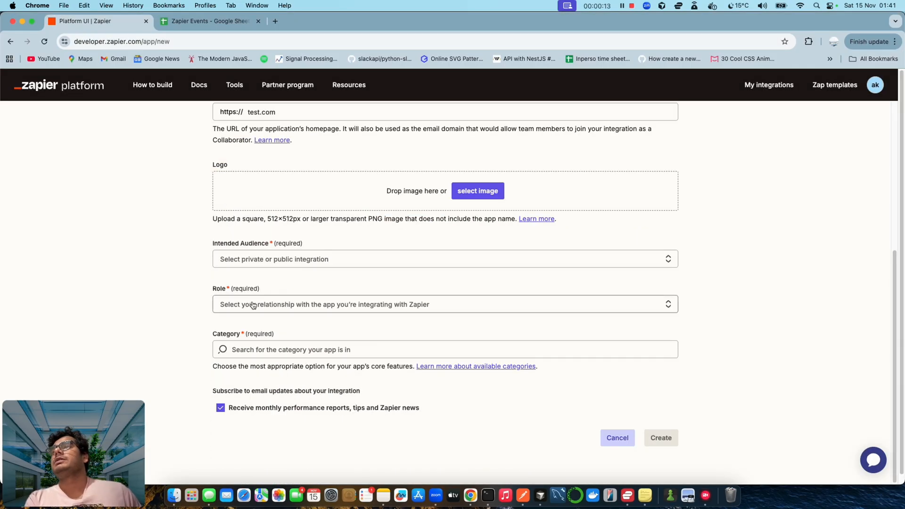
# - Choose the employed-by-Test role, Public audience and Website Builders category, then create the integration
pyautogui.click(253, 304)
pyautogui.click(285, 328)
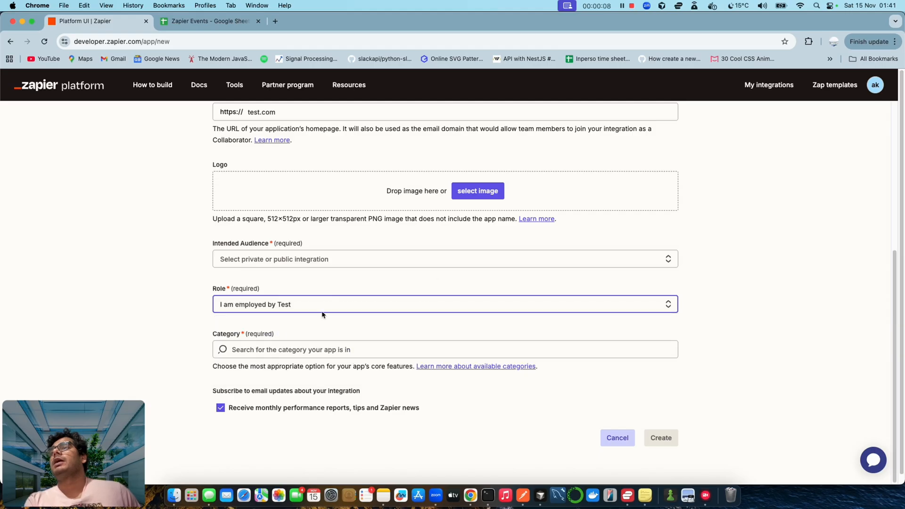
pyautogui.click(295, 263)
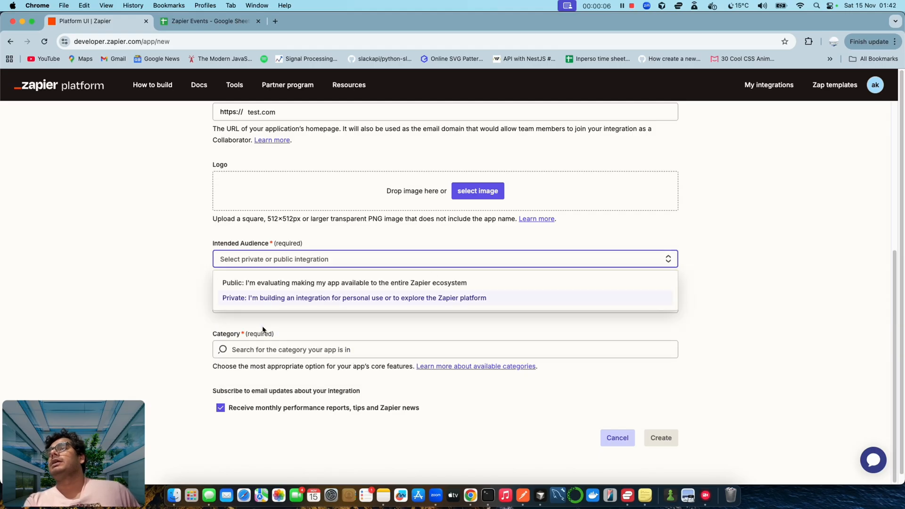
pyautogui.click(259, 284)
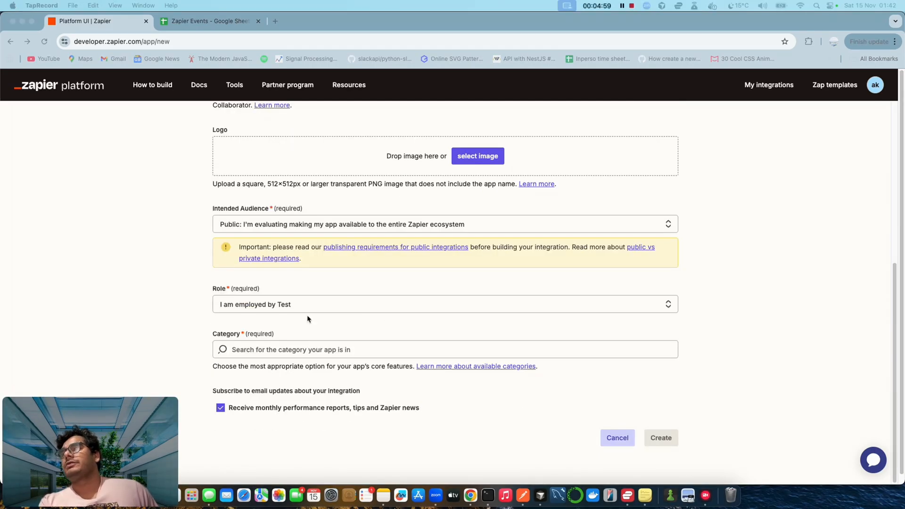
pyautogui.scroll(-1, 307, 311)
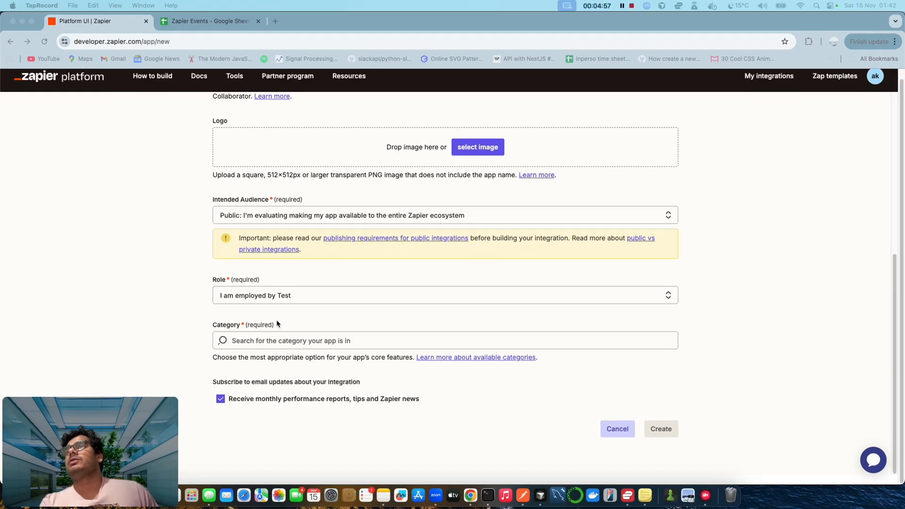
pyautogui.click(270, 345)
pyautogui.click(270, 343)
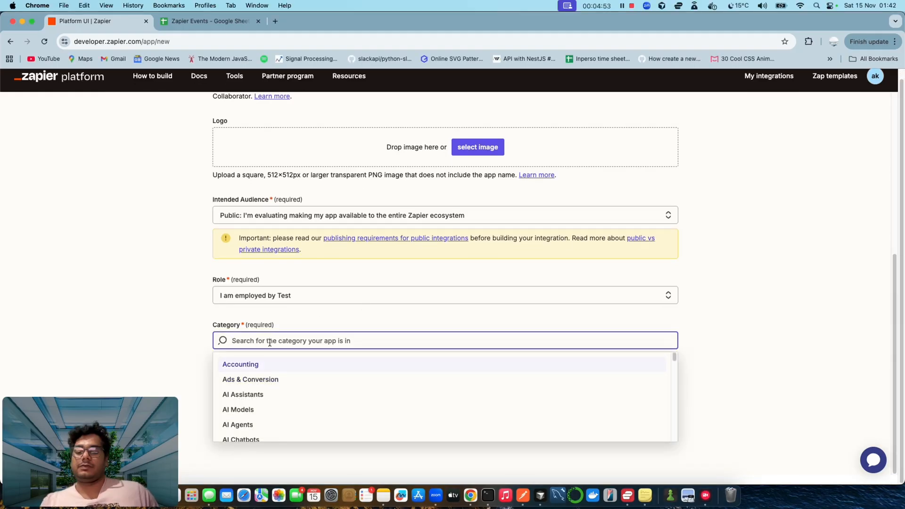
pyautogui.write('tec')
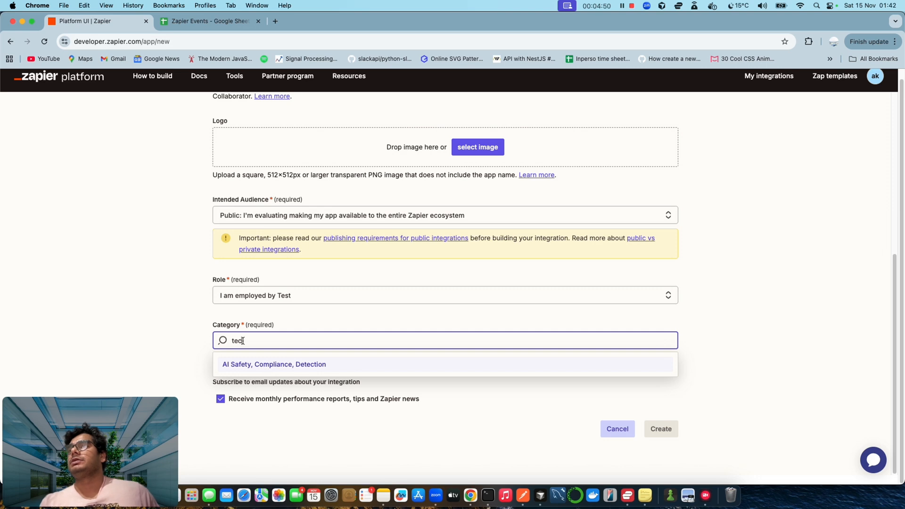
pyautogui.press('BackSpace')
pyautogui.press('BackSpace')
pyautogui.press('BackSpace')
pyautogui.write('in')
pyautogui.press('BackSpace')
pyautogui.write('t')
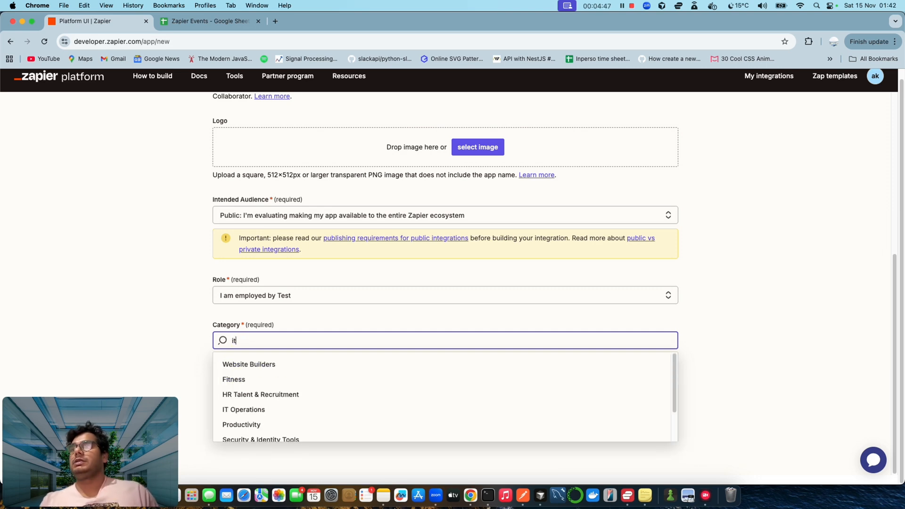
pyautogui.click(231, 365)
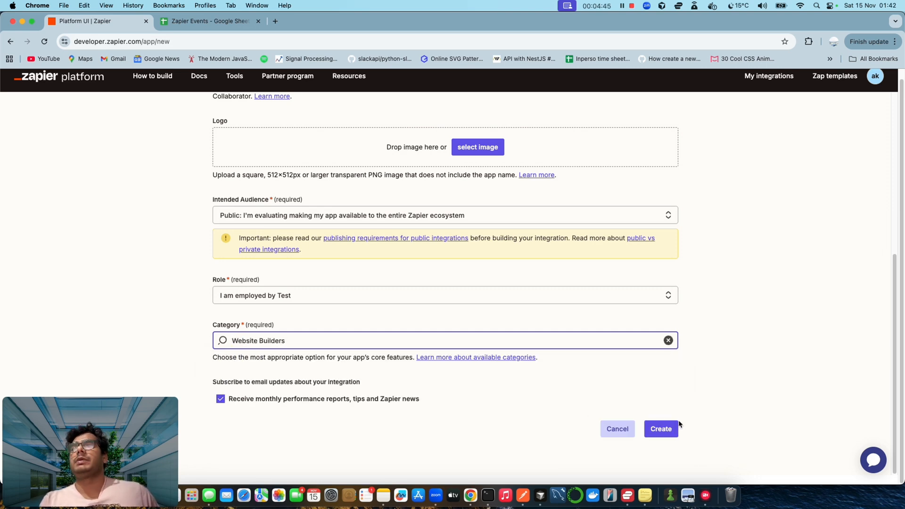
pyautogui.click(657, 429)
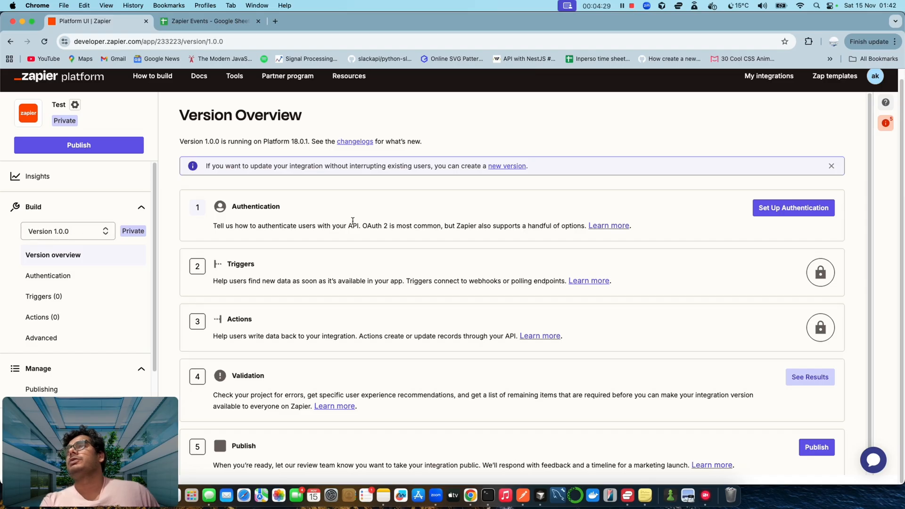
# - Scroll through the Test integration's Version 1.0.0 overview showing authentication, triggers and actions
pyautogui.scroll(-1, 289, 228)
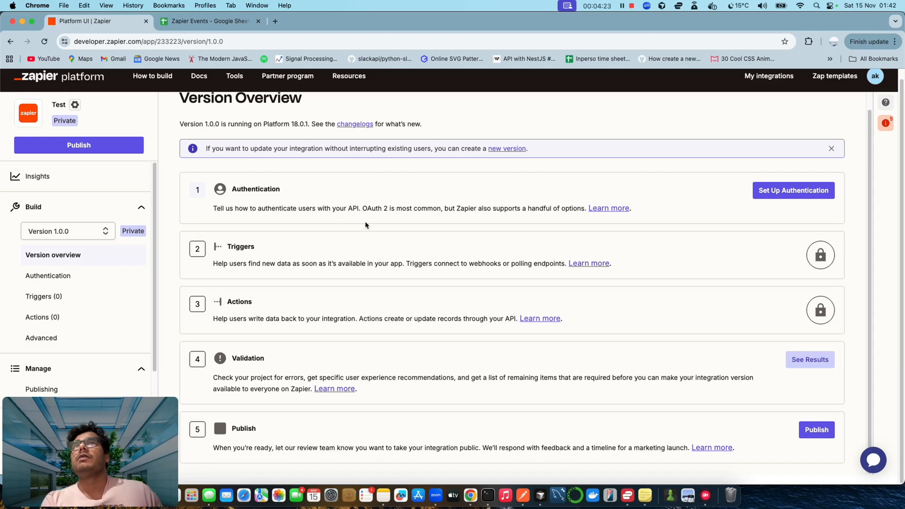
# - Begin the integration's authentication setup and select API Key as the type
pyautogui.click(777, 191)
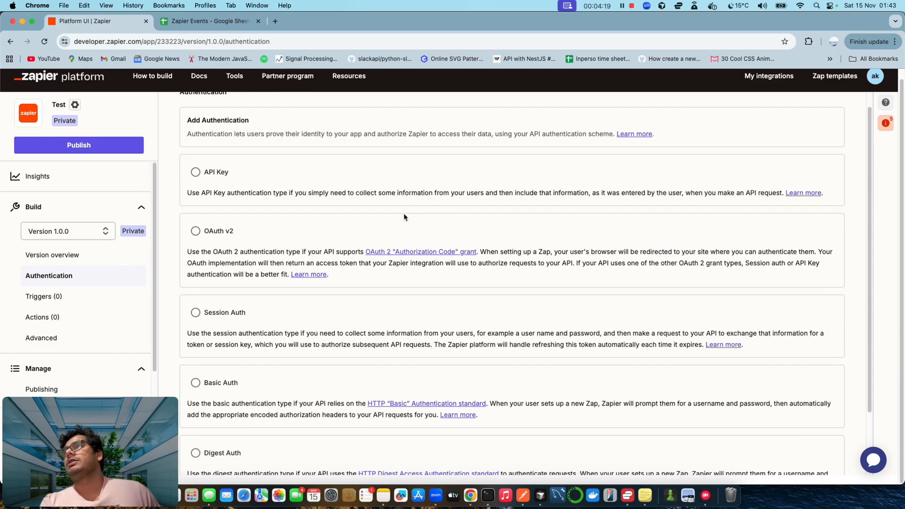
pyautogui.scroll(-1, 404, 217)
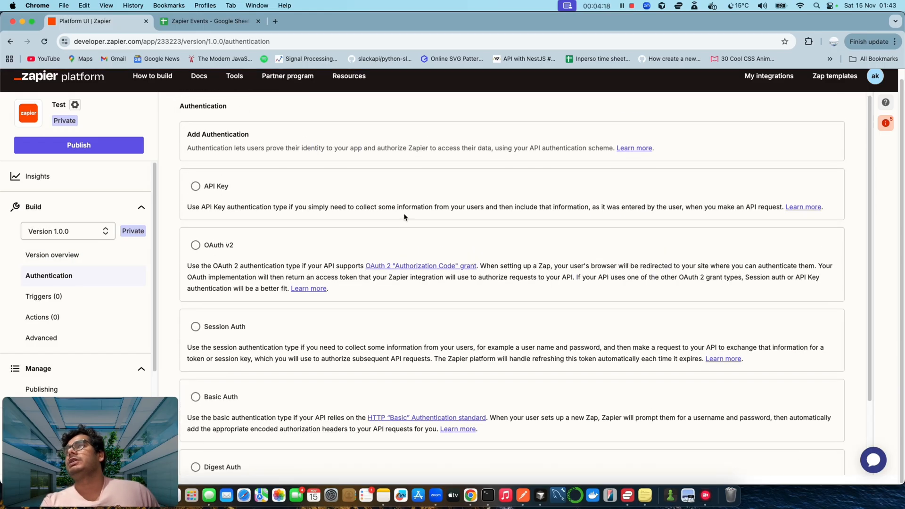
pyautogui.scroll(-1, 404, 217)
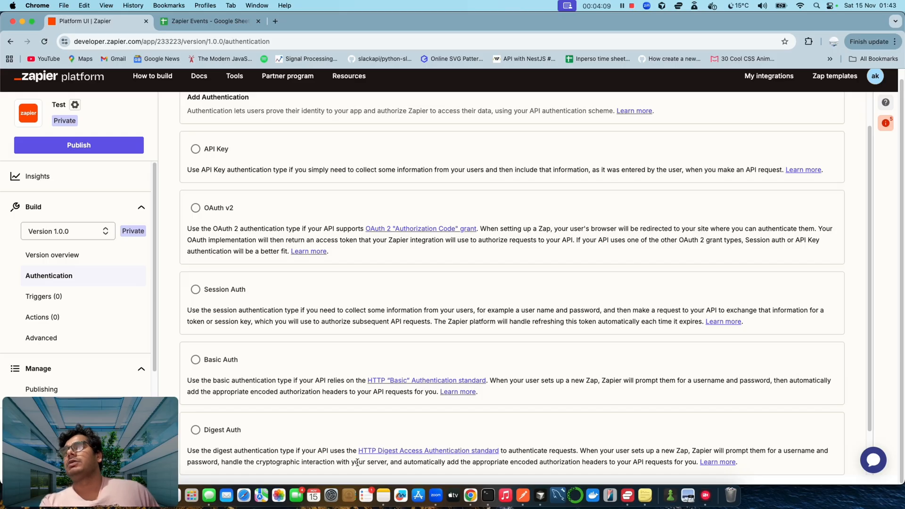
pyautogui.scroll(3, 368, 458)
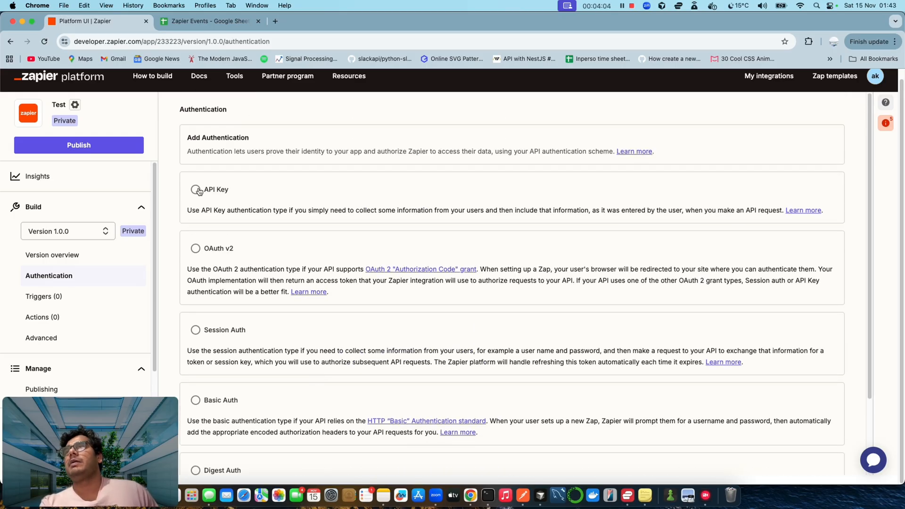
pyautogui.click(197, 190)
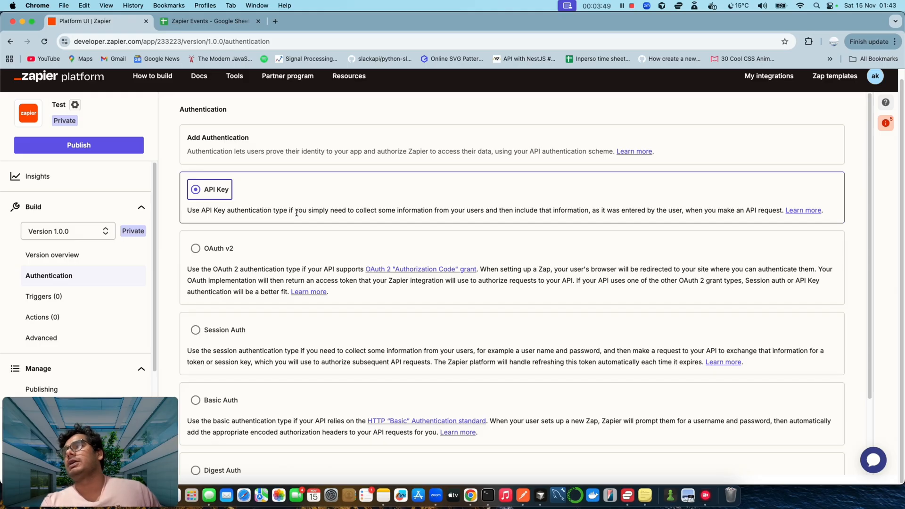
pyautogui.scroll(-3, 287, 235)
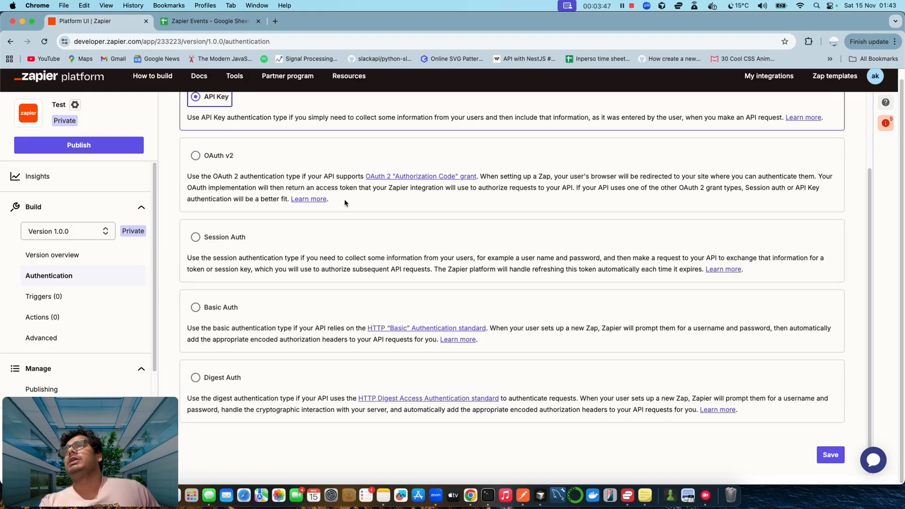
pyautogui.scroll(1, 345, 203)
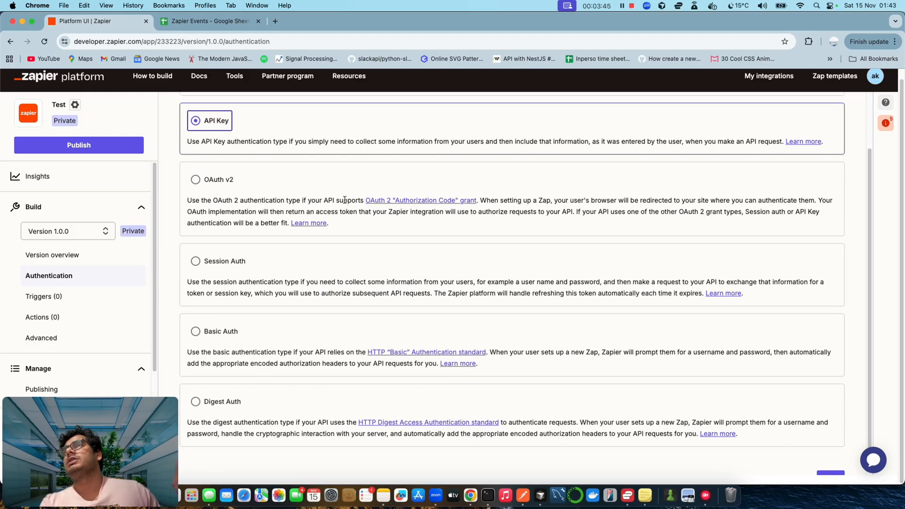
pyautogui.scroll(3, 344, 200)
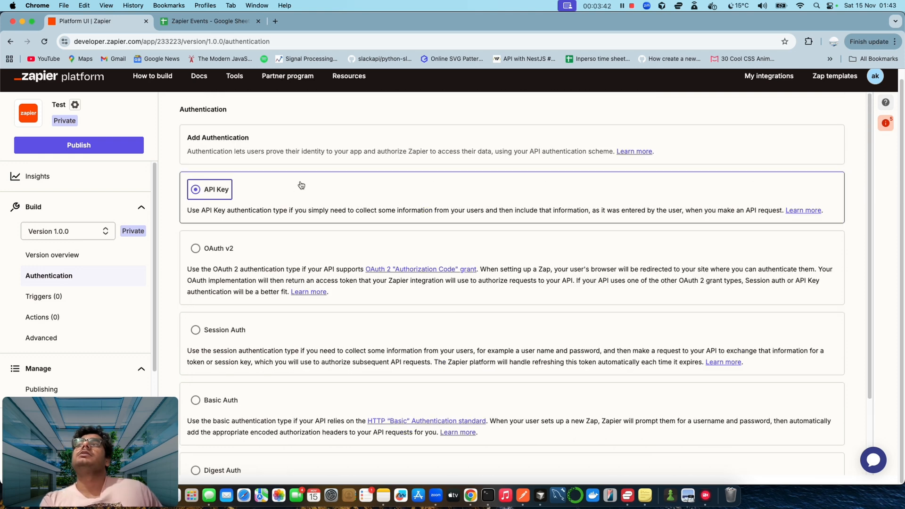
# - Try OAuth v2 and Session Auth, then settle on Basic Auth as the authentication type
pyautogui.click(223, 255)
pyautogui.scroll(-1, 454, 266)
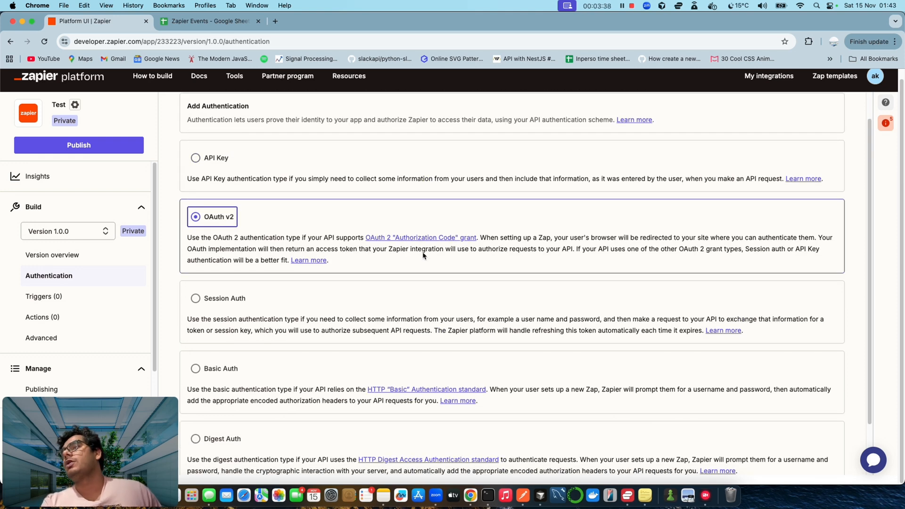
pyautogui.scroll(-3, 423, 255)
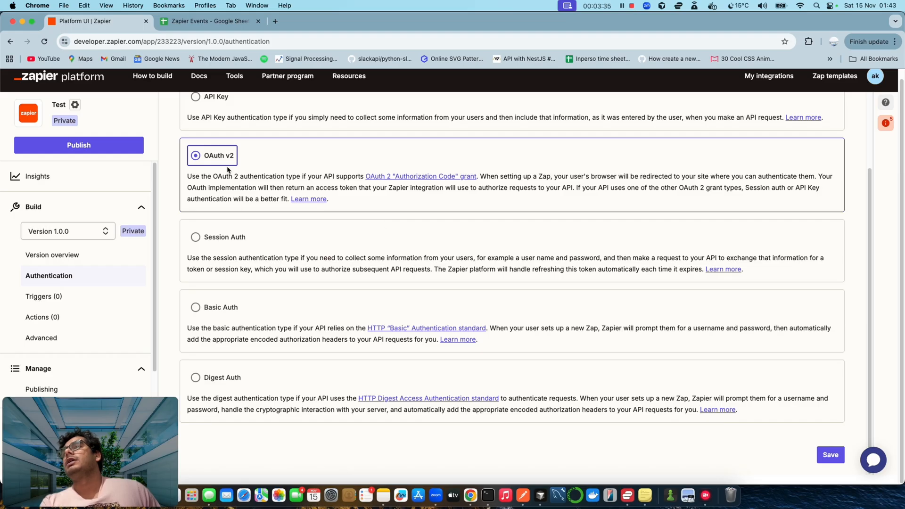
pyautogui.scroll(2, 228, 168)
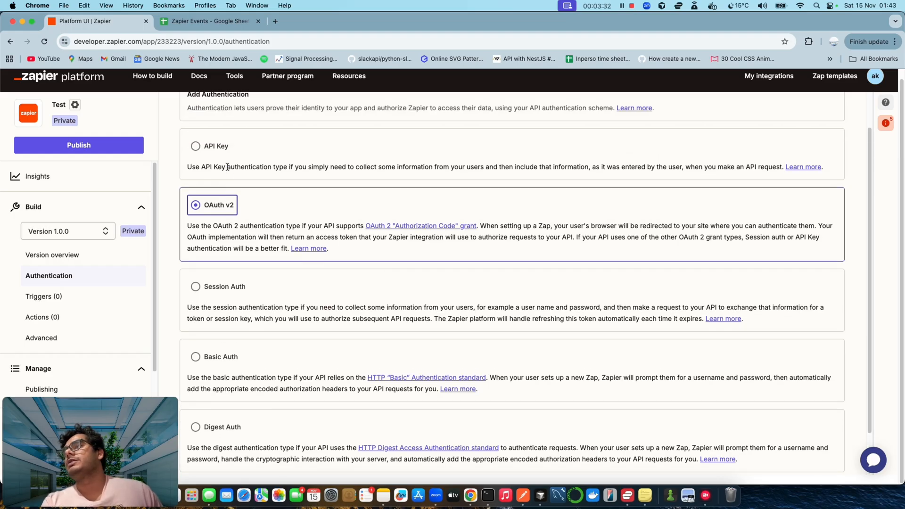
pyautogui.click(257, 225)
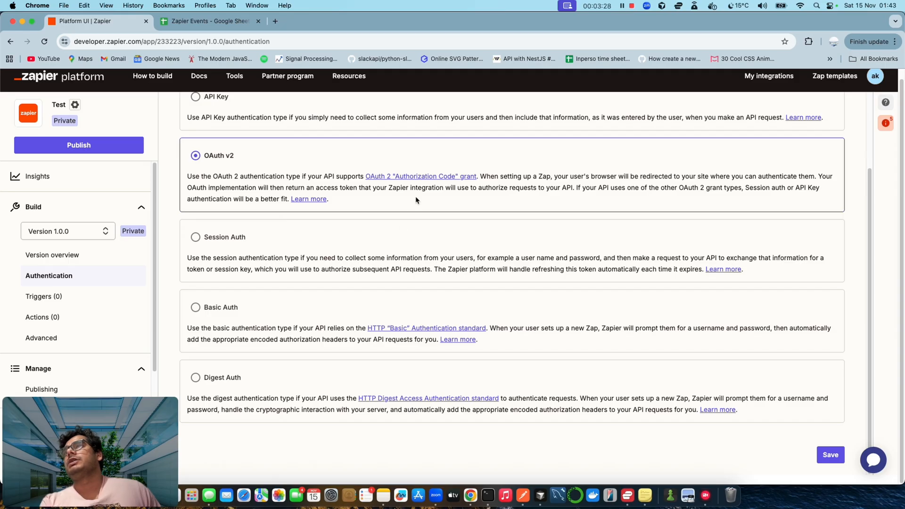
pyautogui.click(270, 267)
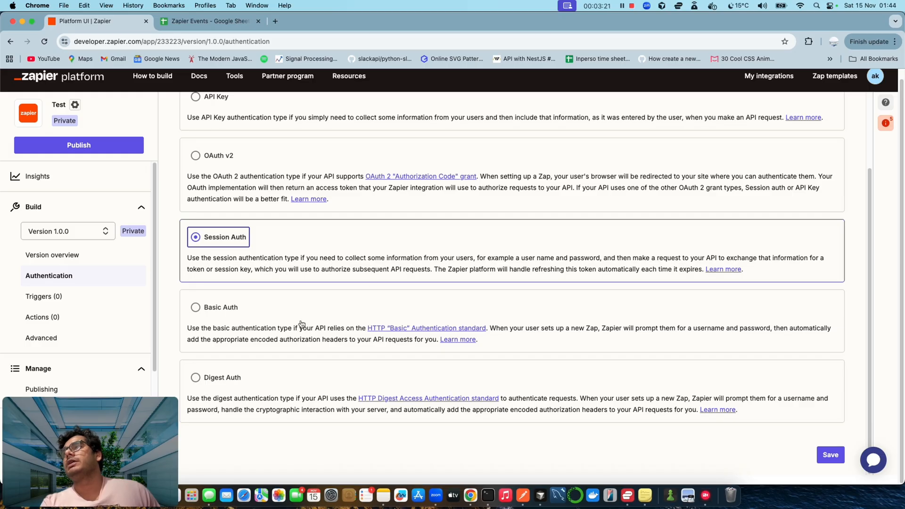
pyautogui.click(739, 328)
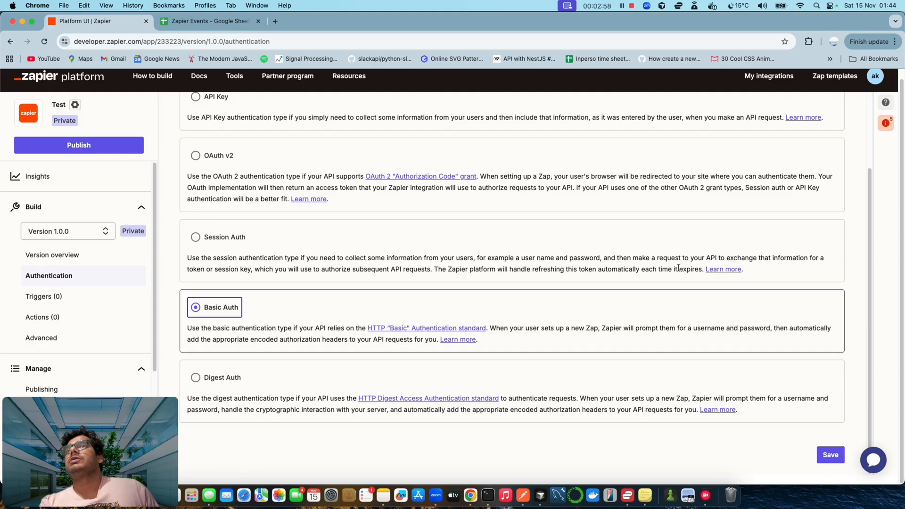
# - Read through the Session Auth and Digest Auth descriptions, highlighting passages
pyautogui.moveTo(695, 269); pyautogui.dragTo(184, 258)
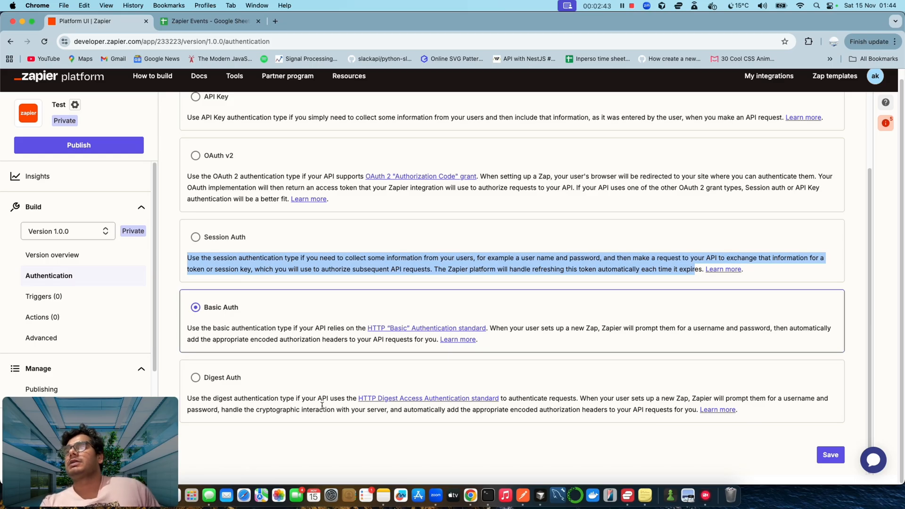
pyautogui.moveTo(266, 409); pyautogui.dragTo(388, 409)
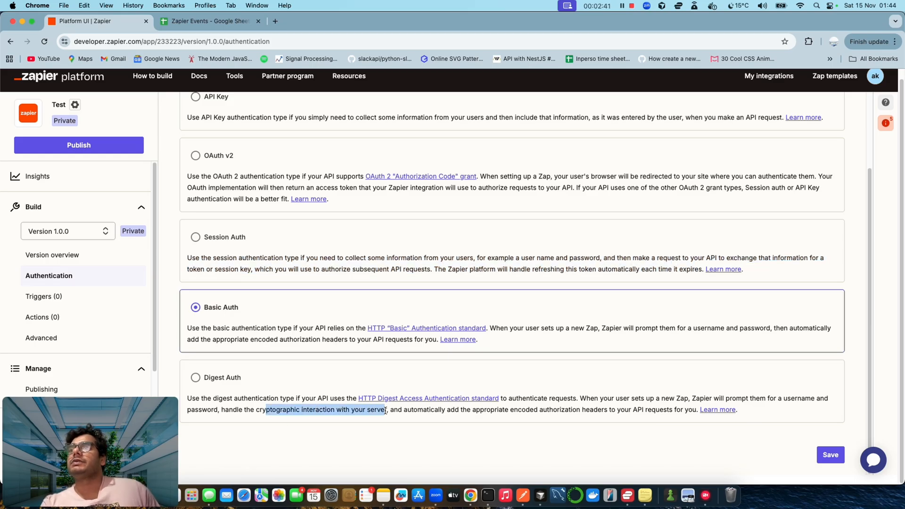
pyautogui.moveTo(675, 410); pyautogui.dragTo(698, 410)
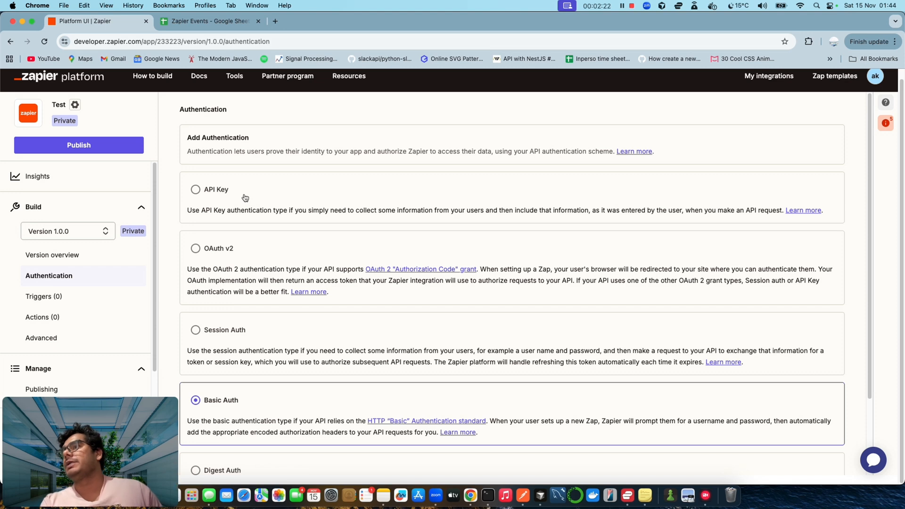
# - Switch authentication back to API Key and go to the integration's Triggers page
pyautogui.scroll(-4, 238, 307)
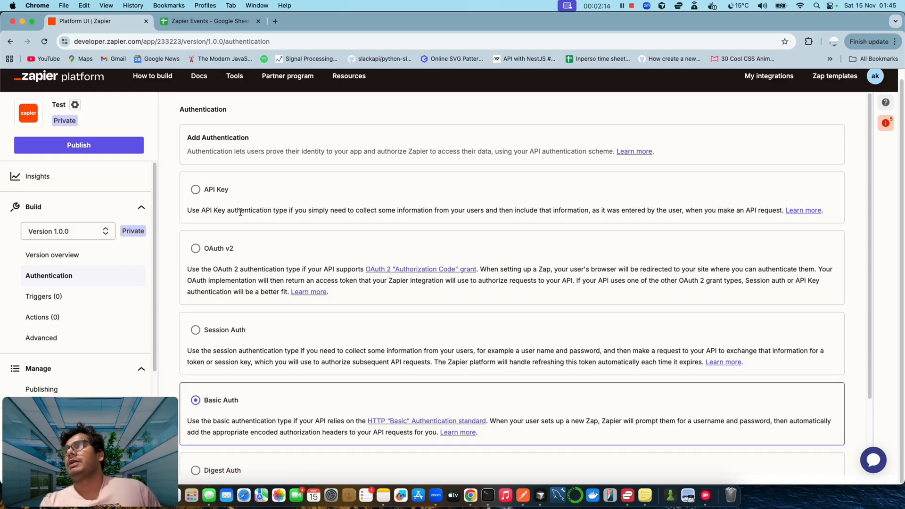
pyautogui.click(196, 188)
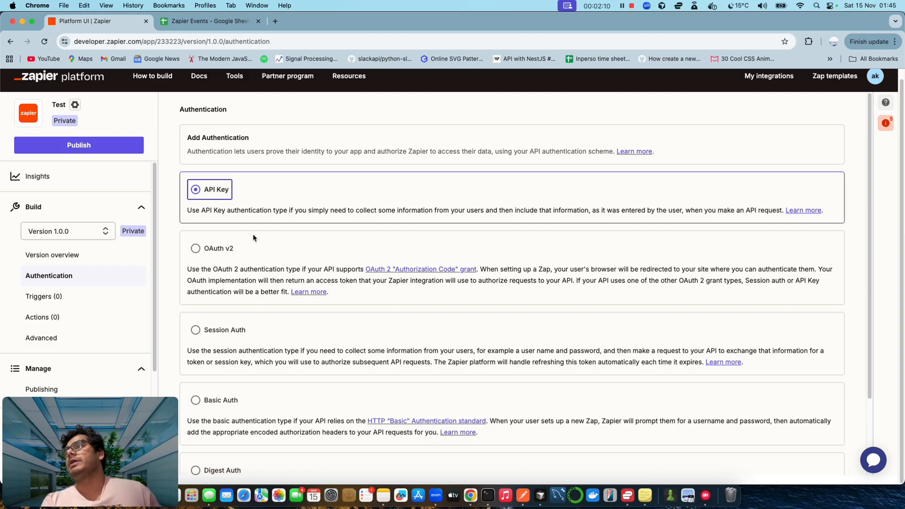
pyautogui.click(121, 296)
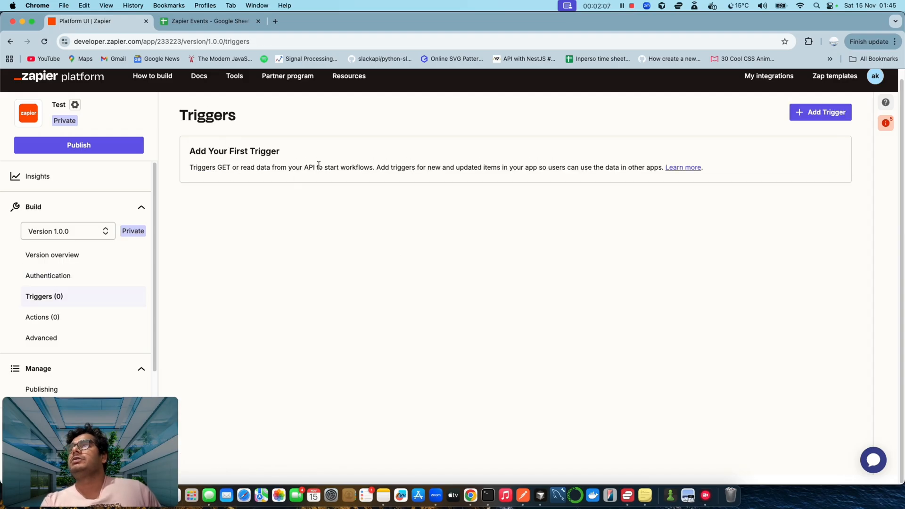
# - Start a new trigger and scroll through its Settings form
pyautogui.click(821, 112)
pyautogui.scroll(-3, 314, 350)
pyautogui.scroll(3, 315, 350)
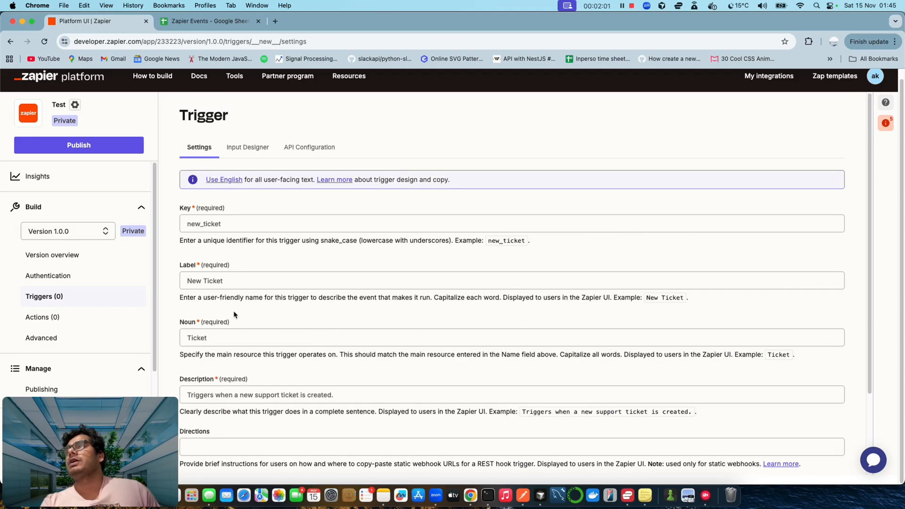
pyautogui.scroll(-3, 313, 329)
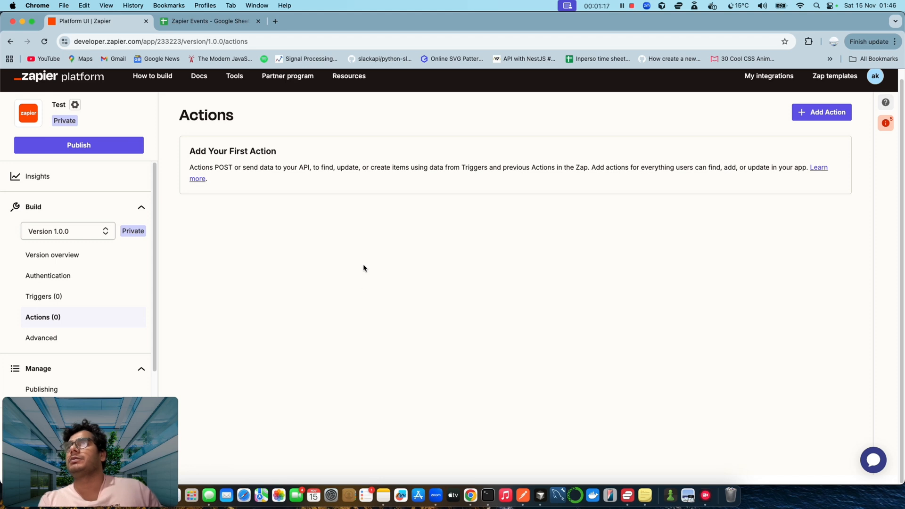
# - Browse Advanced's Request Template, View Source and Settings tabs, then the Publishing page
pyautogui.moveTo(203, 169); pyautogui.dragTo(805, 170)
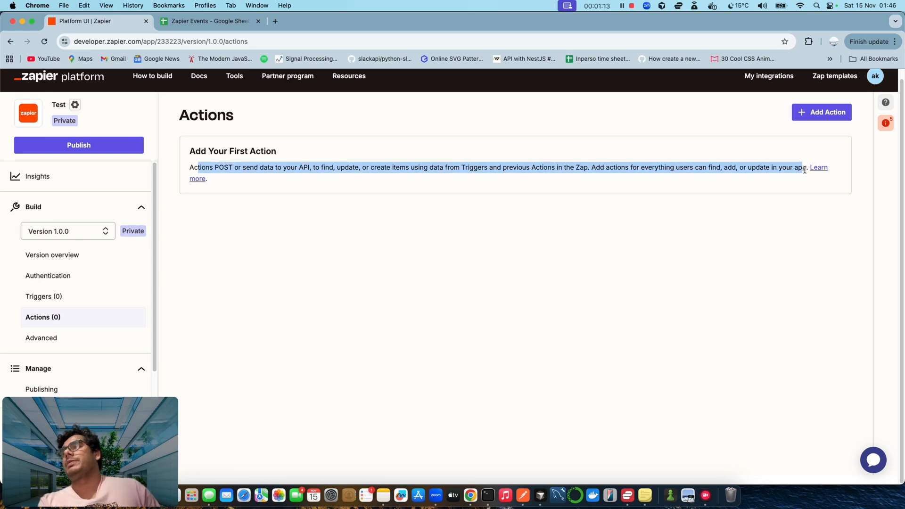
pyautogui.click(481, 227)
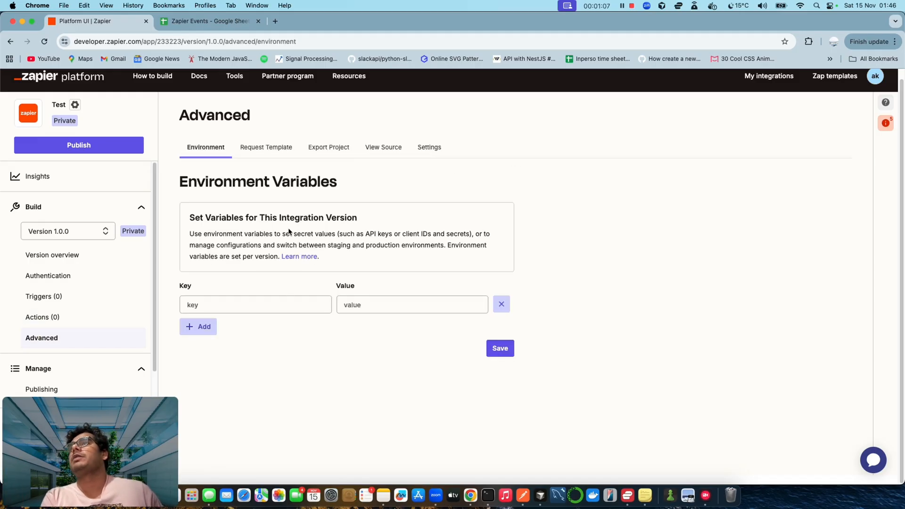
pyautogui.click(250, 146)
pyautogui.click(396, 151)
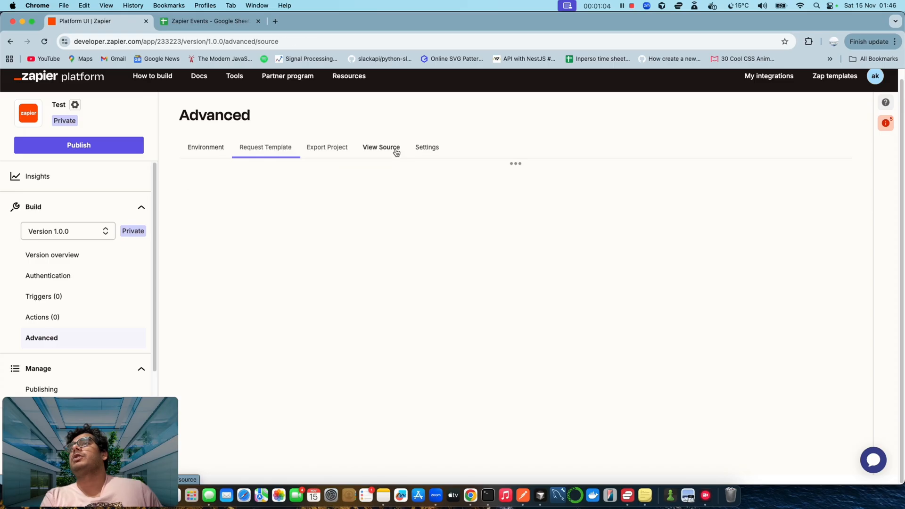
pyautogui.click(427, 148)
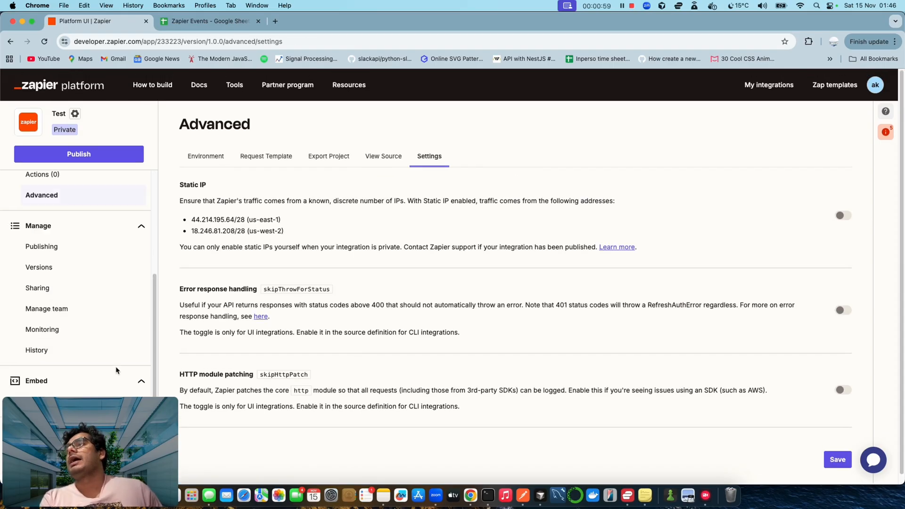
pyautogui.click(106, 251)
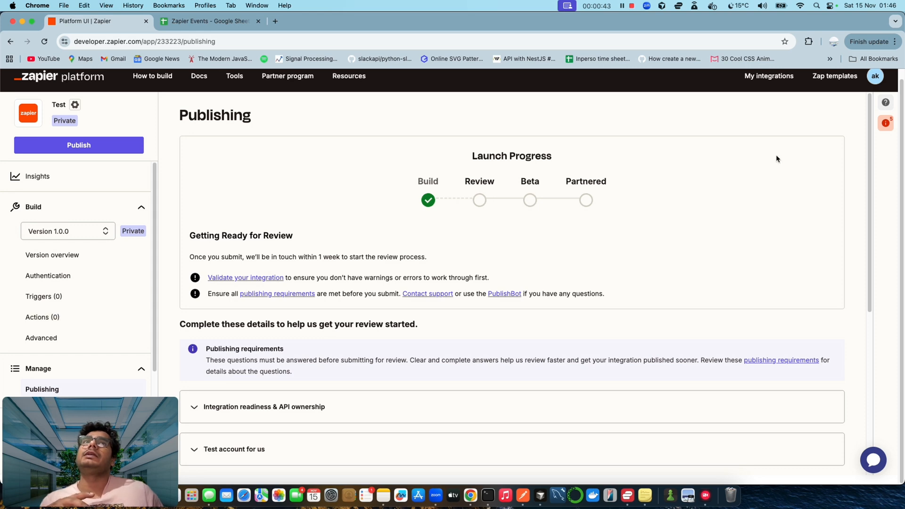
pyautogui.click(886, 123)
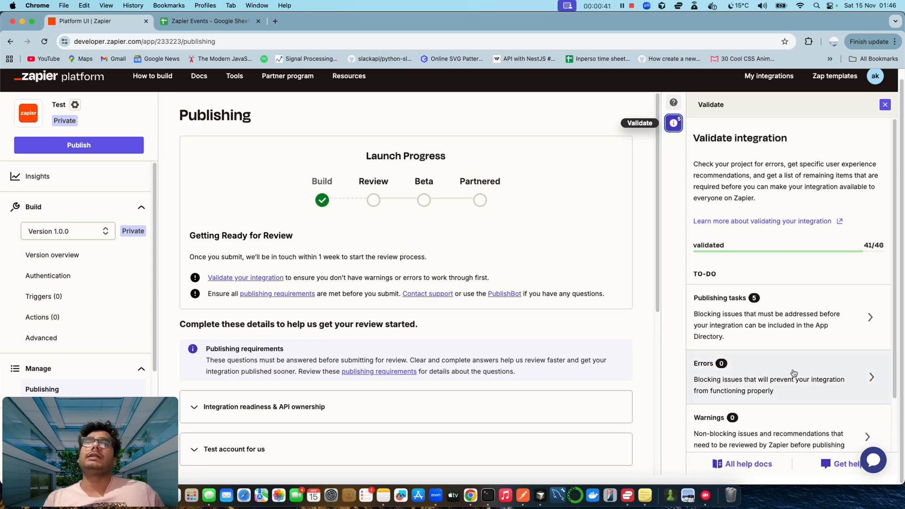
pyautogui.scroll(-3, 794, 376)
pyautogui.click(758, 258)
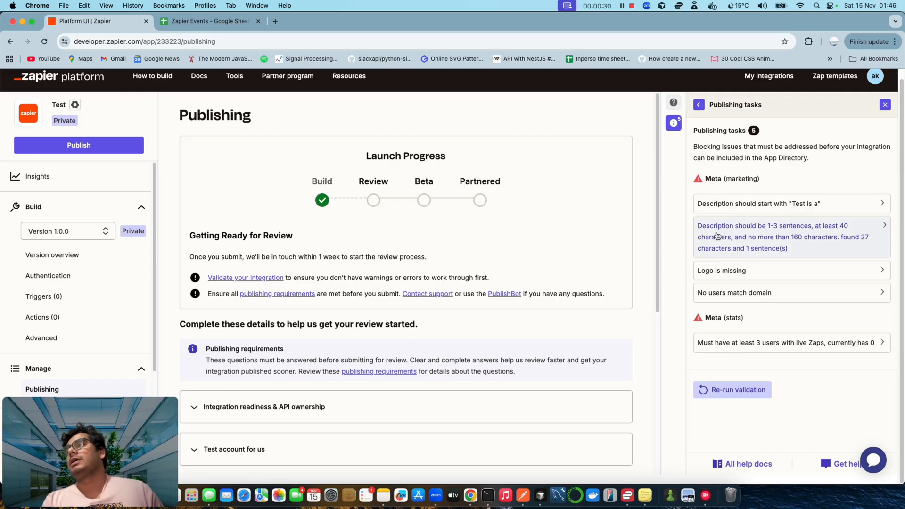
pyautogui.click(887, 105)
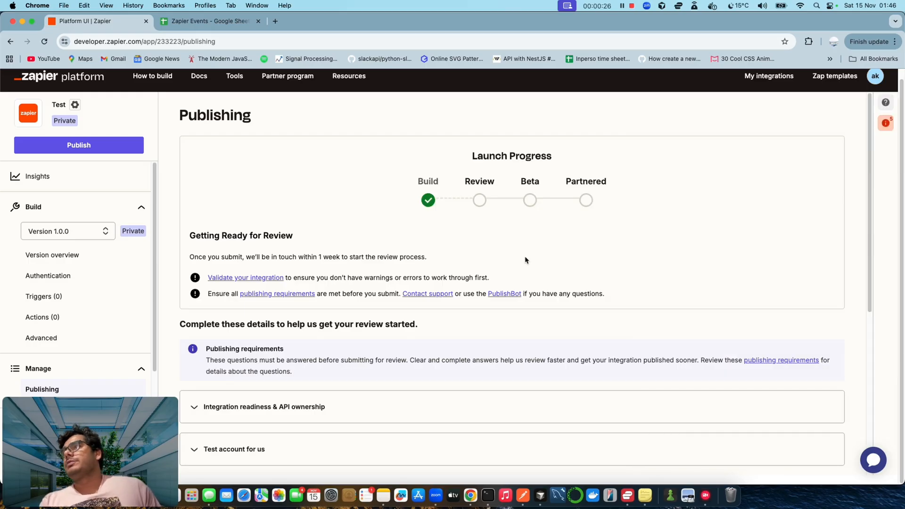
pyautogui.scroll(1, 526, 260)
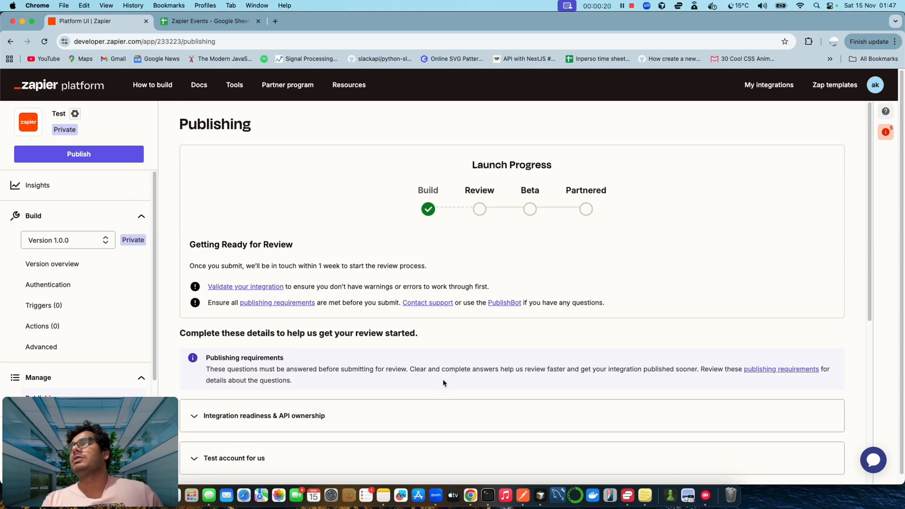
pyautogui.scroll(-5, 443, 383)
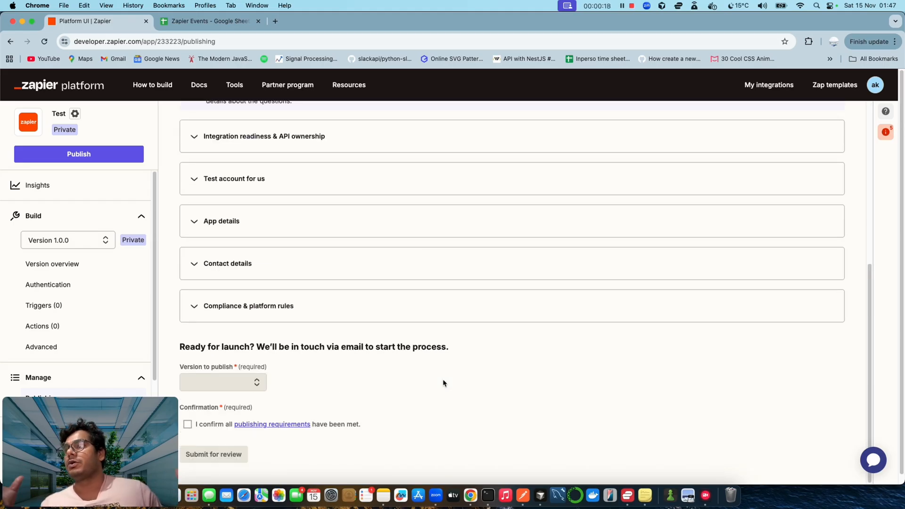